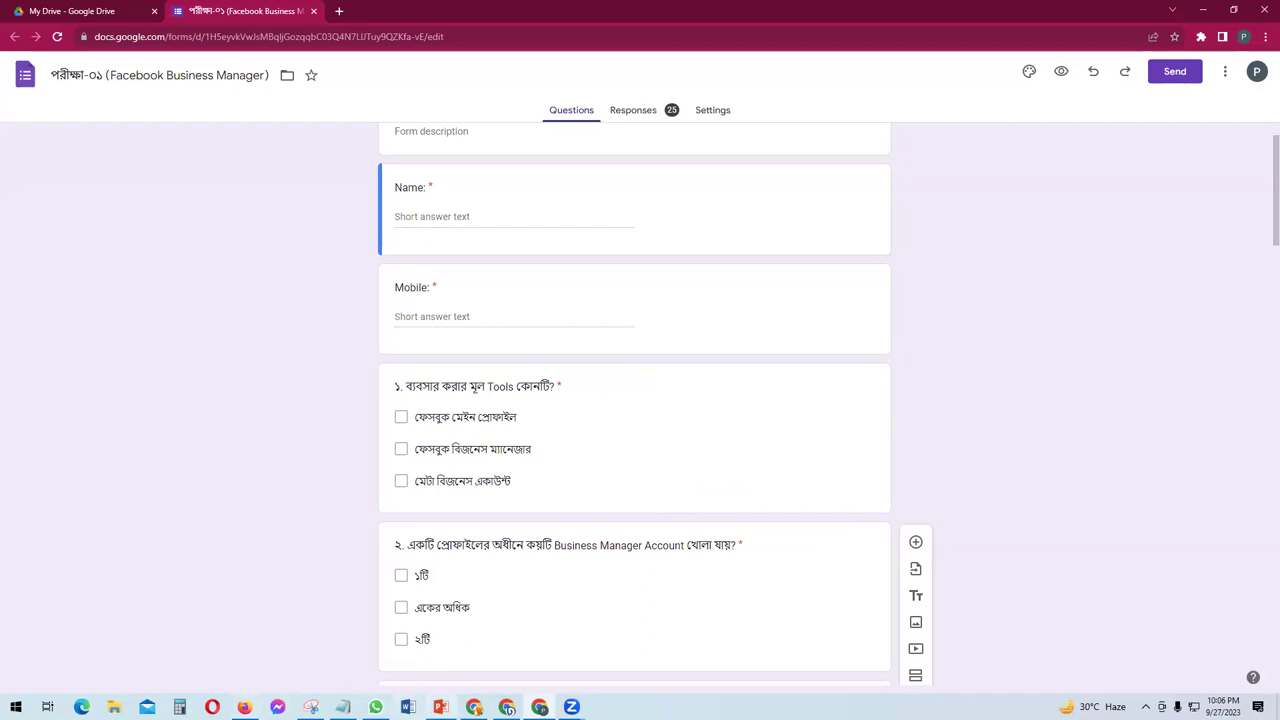
- Switch to Messenger and look back through the হালাল রিযিকের অন্বেষণে-সেশন: 01 group chat
{"action": "left_click", "coordinate": [277, 707]}
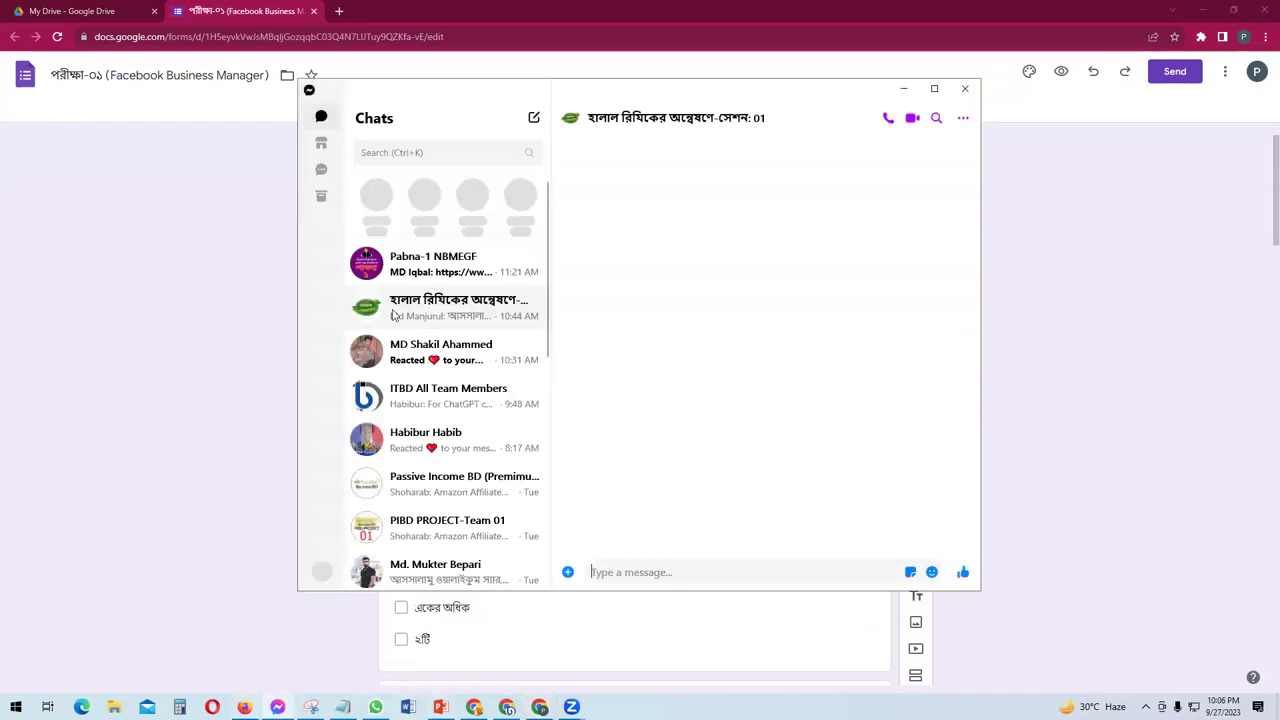
{"action": "scroll", "coordinate": [790, 430], "scroll_direction": "up", "scroll_amount": 10}
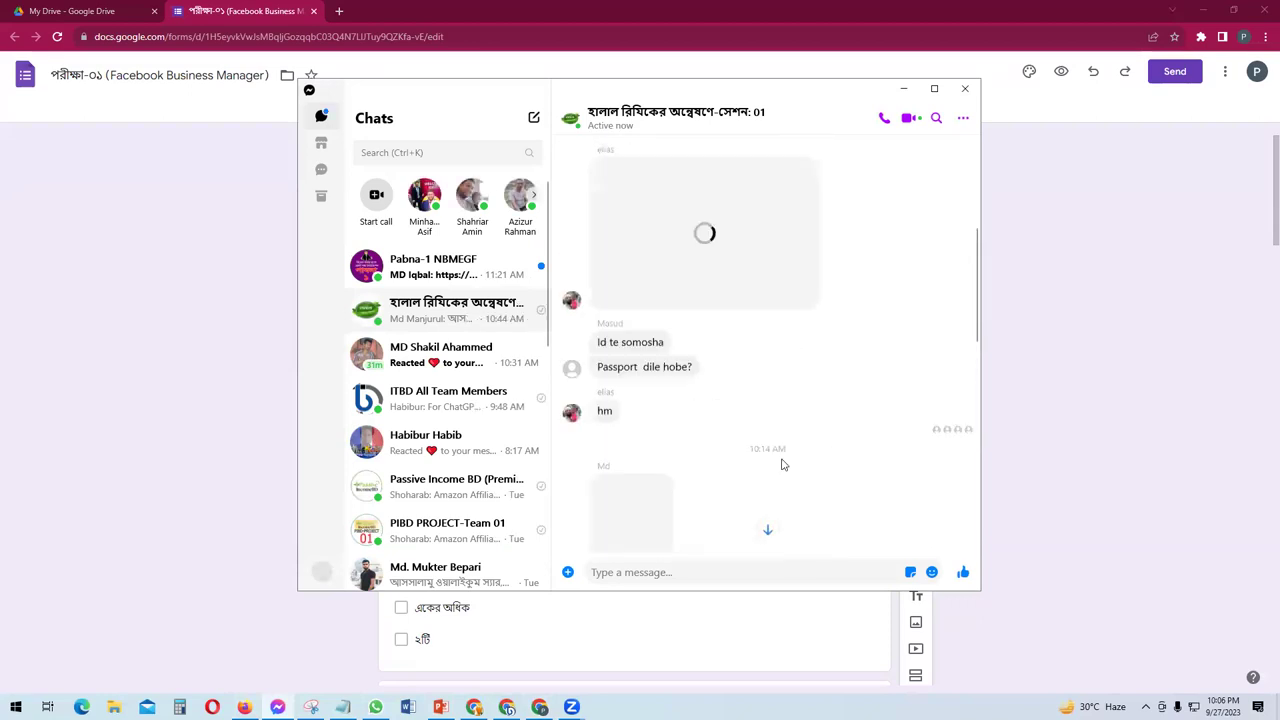
{"action": "scroll", "coordinate": [774, 444], "scroll_direction": "up", "scroll_amount": 10}
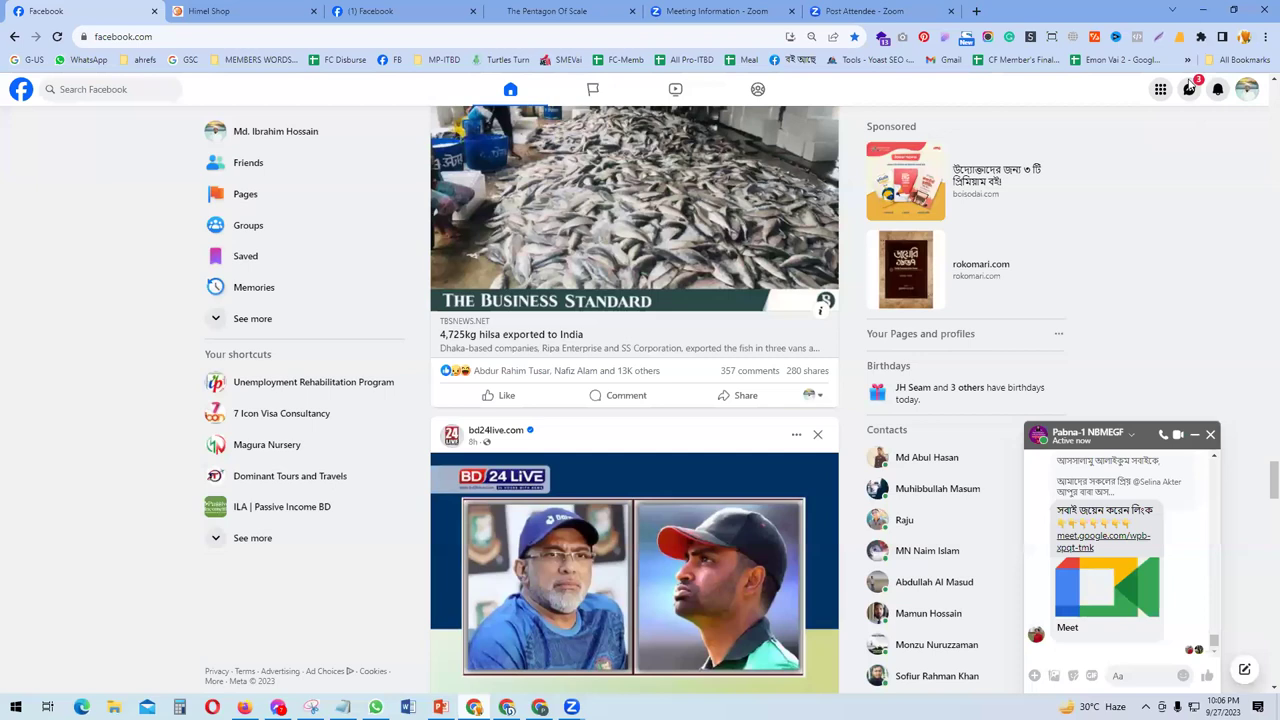
- Find the হালাল রিযিকের অন্বেষণে-সেশন: 01 group chat on Facebook and open it in the Messenger app
{"action": "left_click", "coordinate": [1189, 89]}
{"action": "left_click", "coordinate": [1120, 340]}
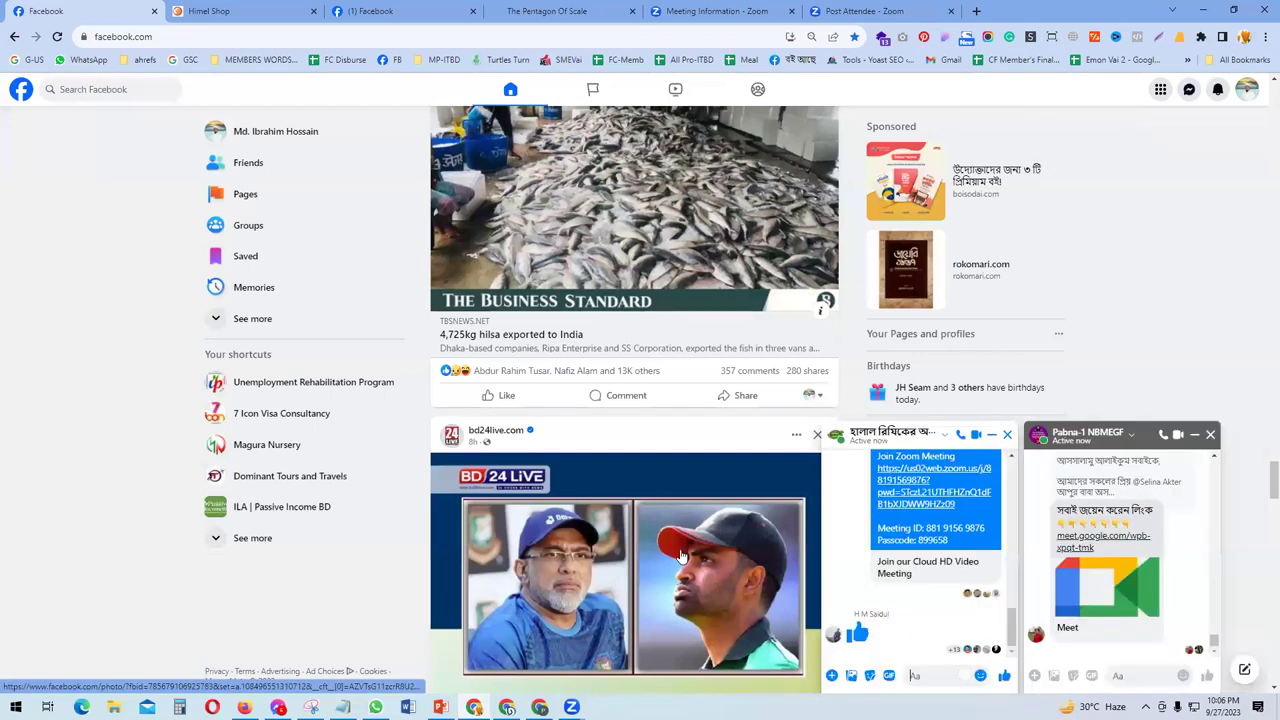
{"action": "left_click", "coordinate": [890, 433]}
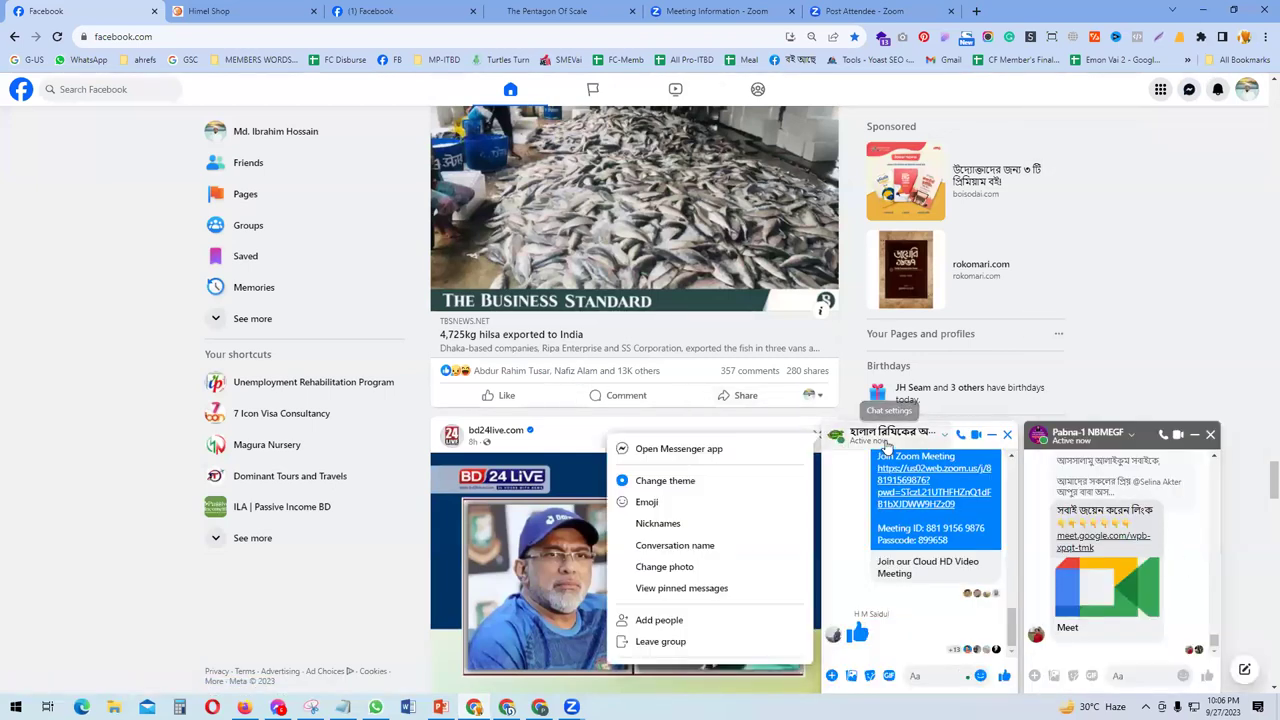
{"action": "left_click", "coordinate": [680, 454]}
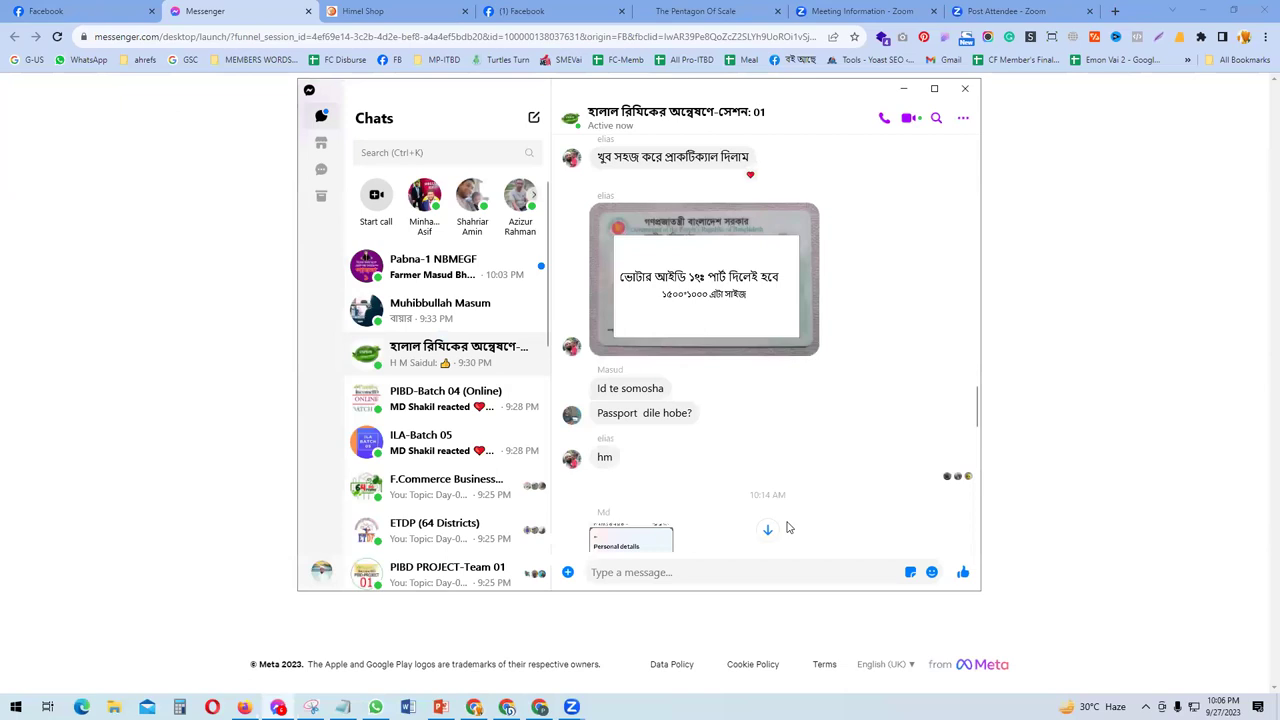
- Search back through the group chat's history for the পরীক্ষা-০১ results message and open its result sheet image
{"action": "left_click", "coordinate": [716, 460]}
{"action": "scroll", "coordinate": [849, 377], "scroll_direction": "up", "scroll_amount": 10}
{"action": "scroll", "coordinate": [849, 435], "scroll_direction": "up", "scroll_amount": 15}
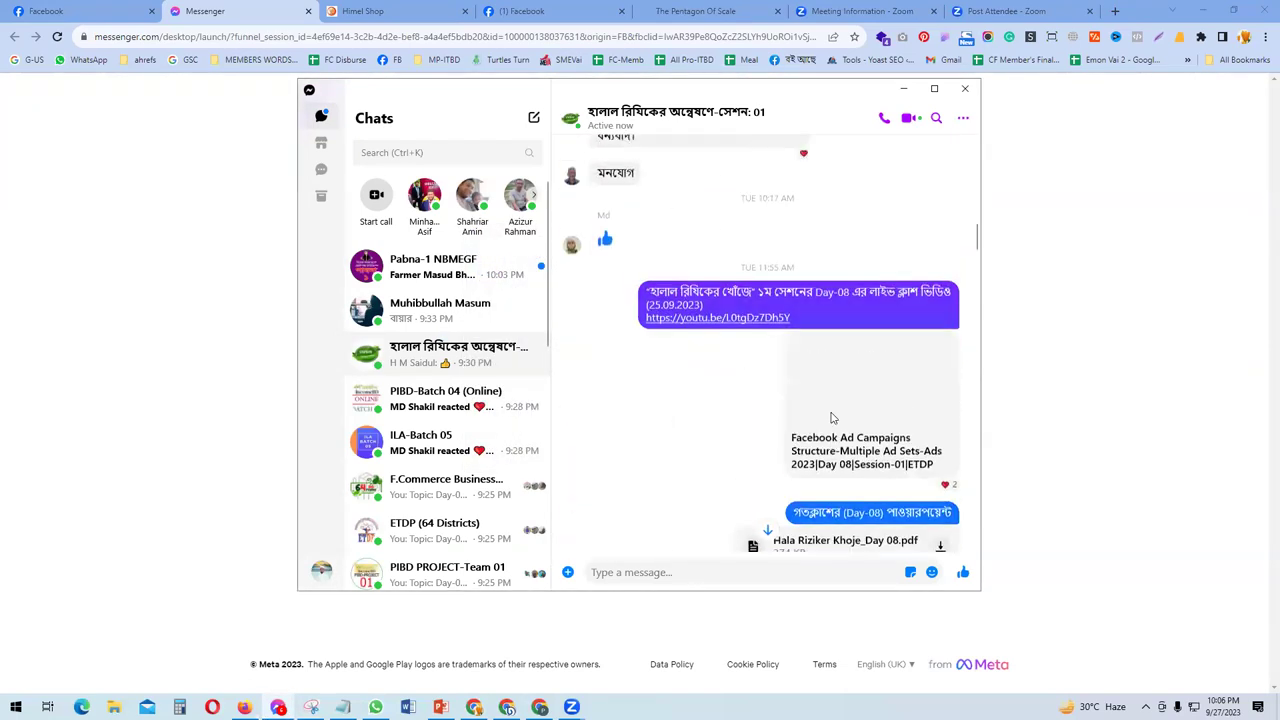
{"action": "scroll", "coordinate": [850, 400], "scroll_direction": "up", "scroll_amount": 15}
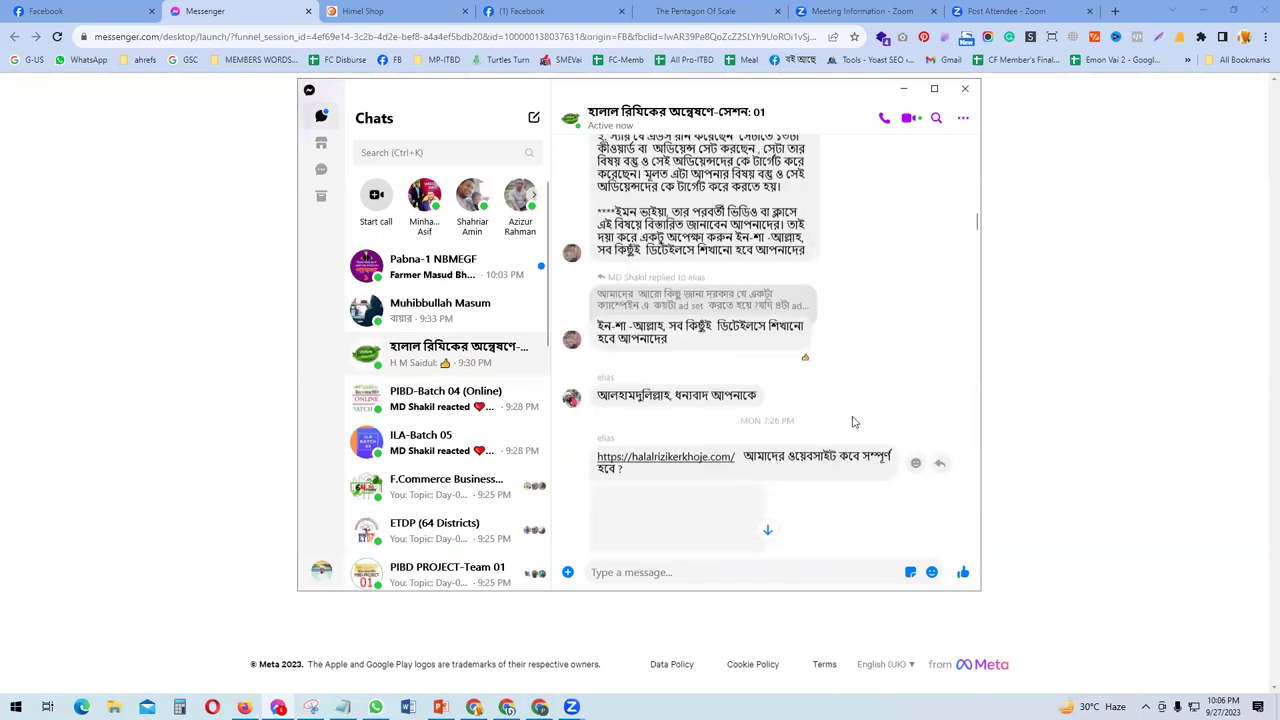
{"action": "scroll", "coordinate": [850, 410], "scroll_direction": "up", "scroll_amount": 15}
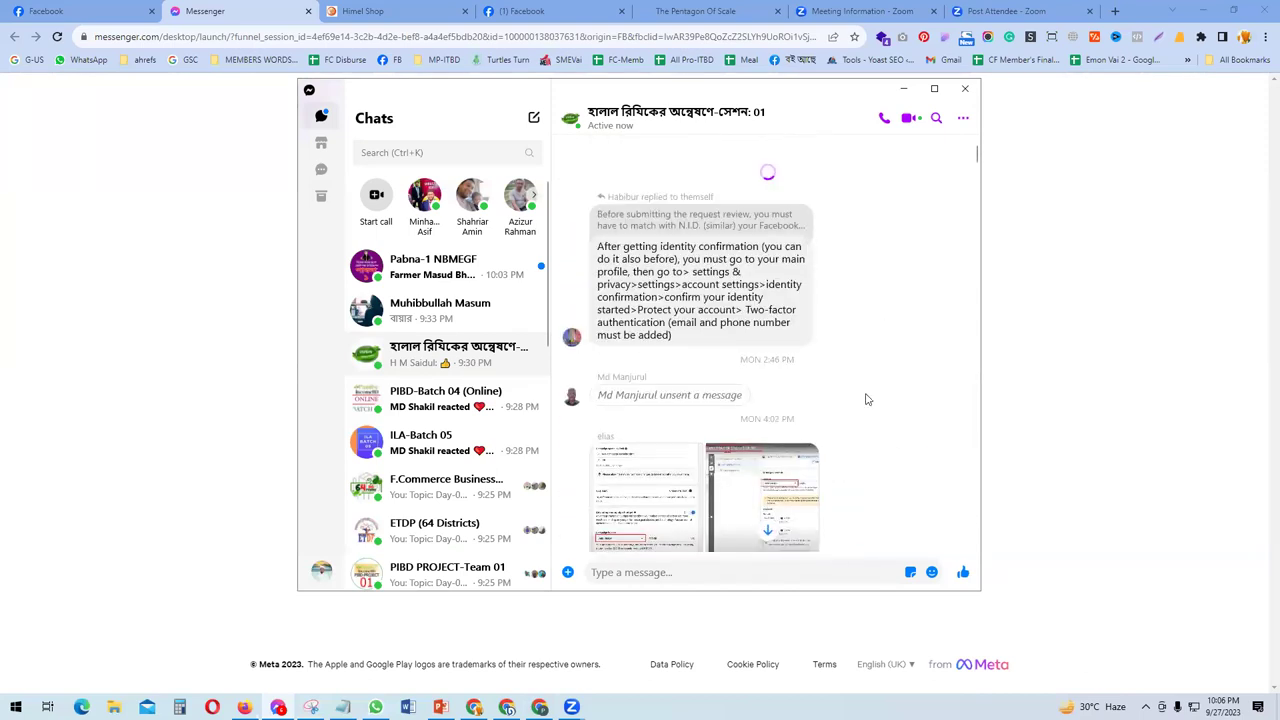
{"action": "scroll", "coordinate": [860, 440], "scroll_direction": "up", "scroll_amount": 15}
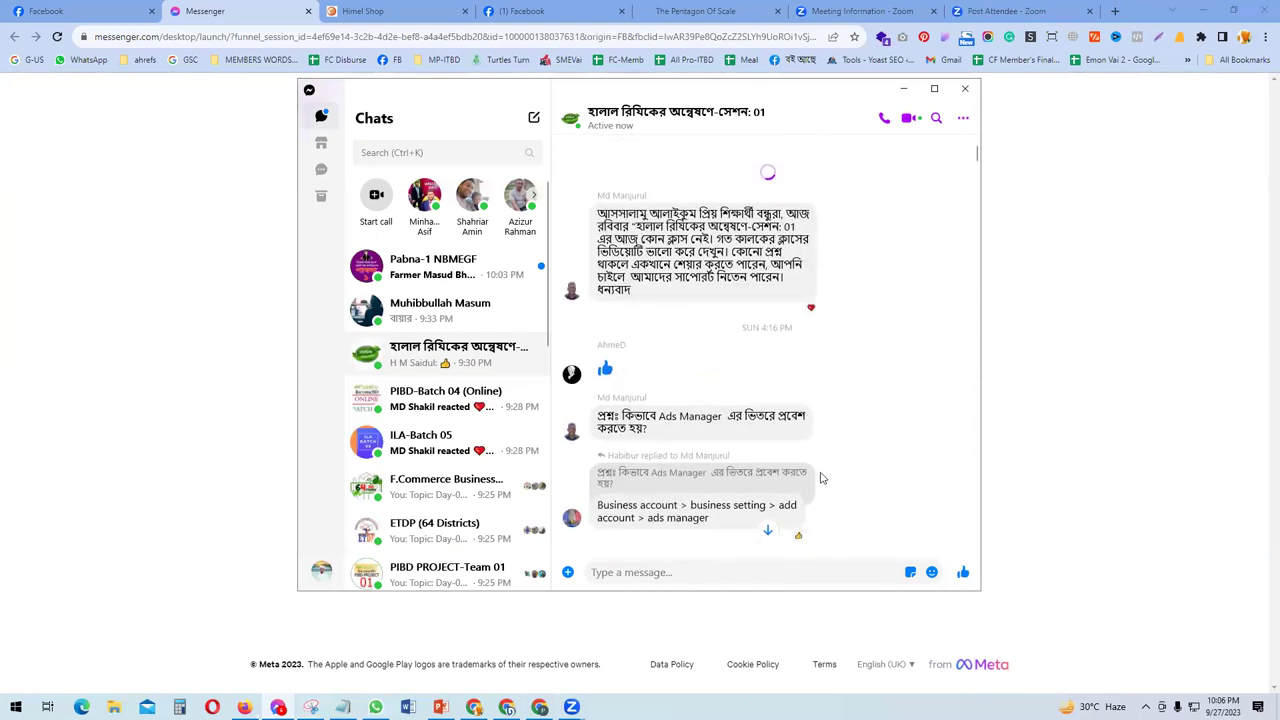
{"action": "scroll", "coordinate": [790, 455], "scroll_direction": "up", "scroll_amount": 15}
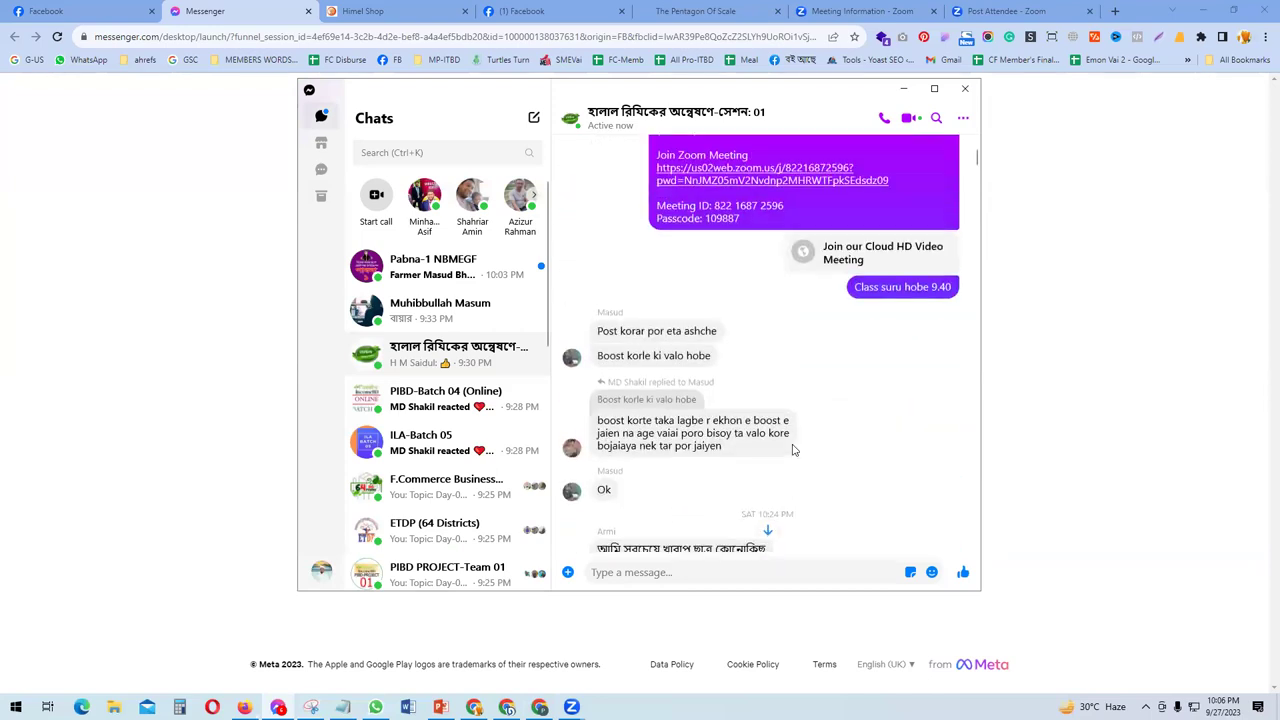
{"action": "scroll", "coordinate": [786, 463], "scroll_direction": "up", "scroll_amount": 3}
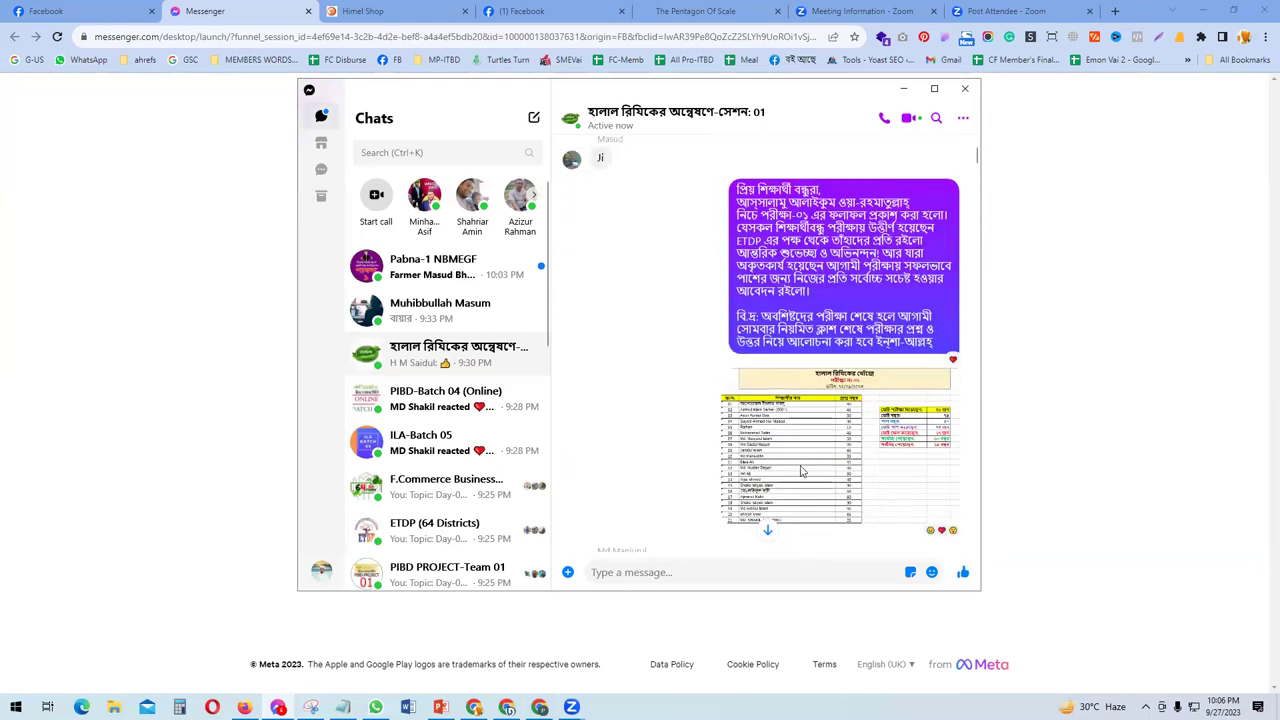
{"action": "left_click", "coordinate": [918, 448]}
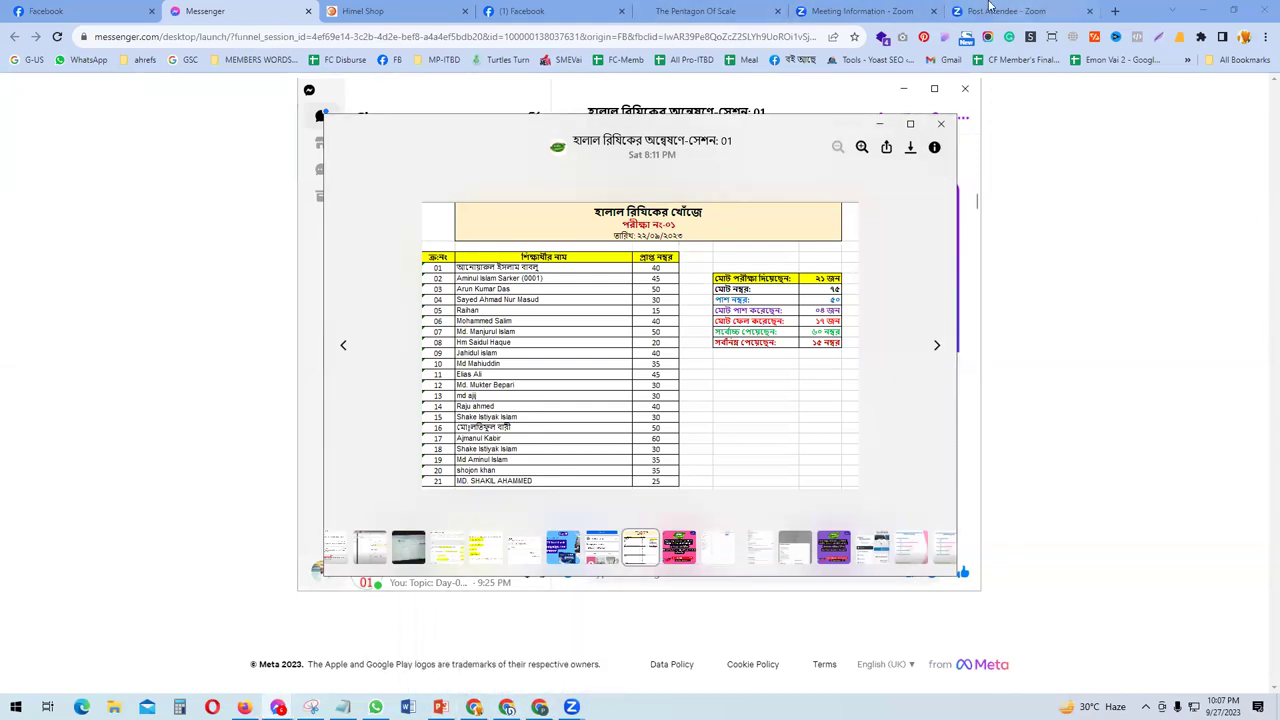
- Switch back to the পরীক্ষা-০১ (Facebook Business Manager) form in Google Forms
{"action": "left_click", "coordinate": [695, 11]}
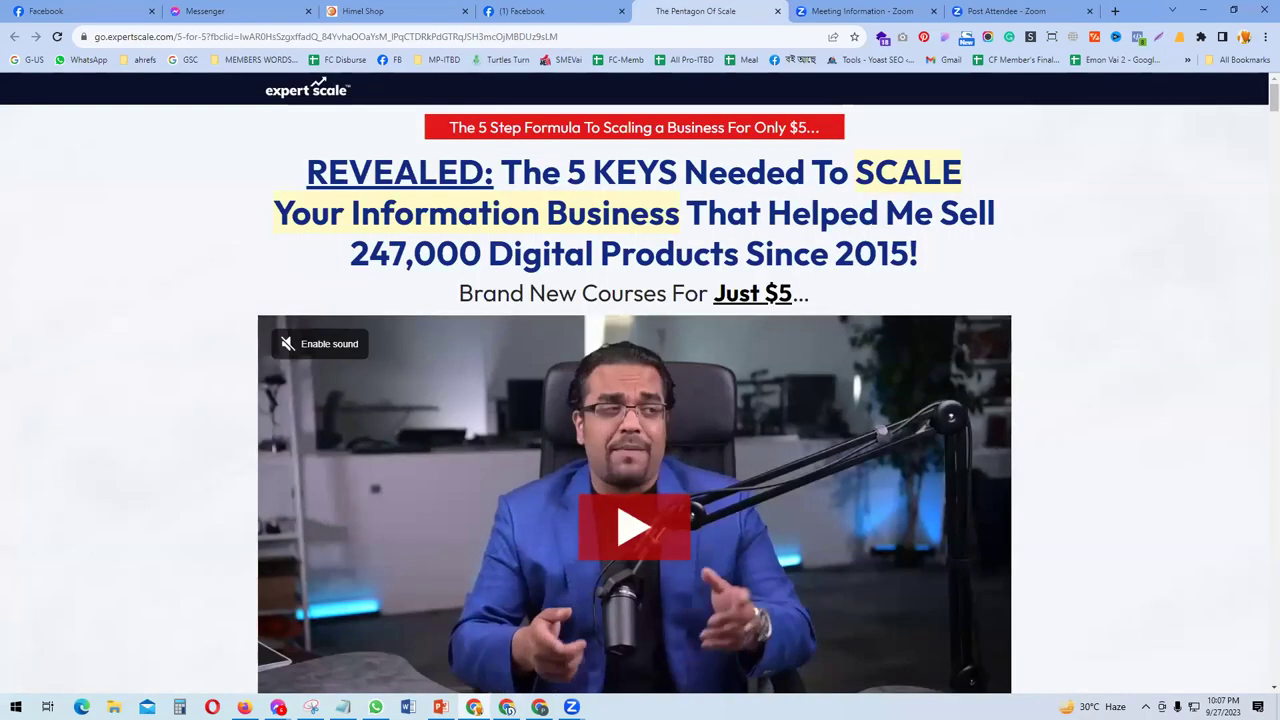
{"action": "key", "text": "alt+Tab"}
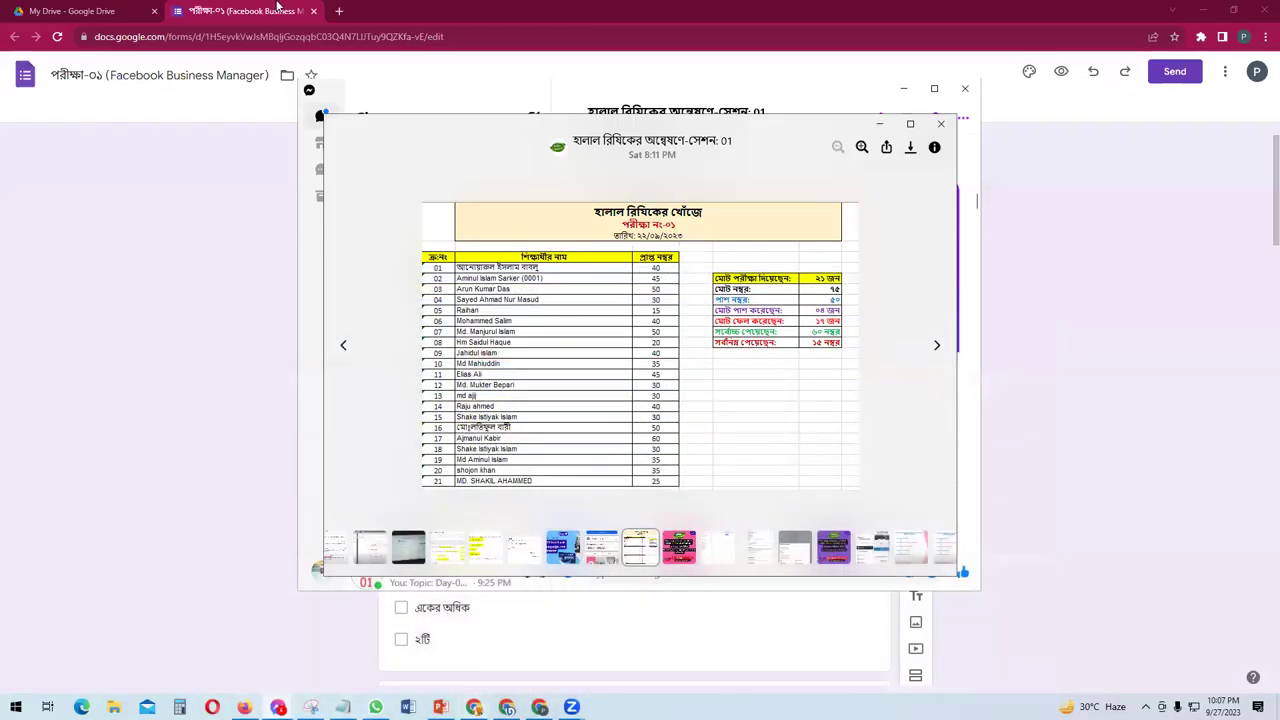
{"action": "left_click", "coordinate": [237, 188]}
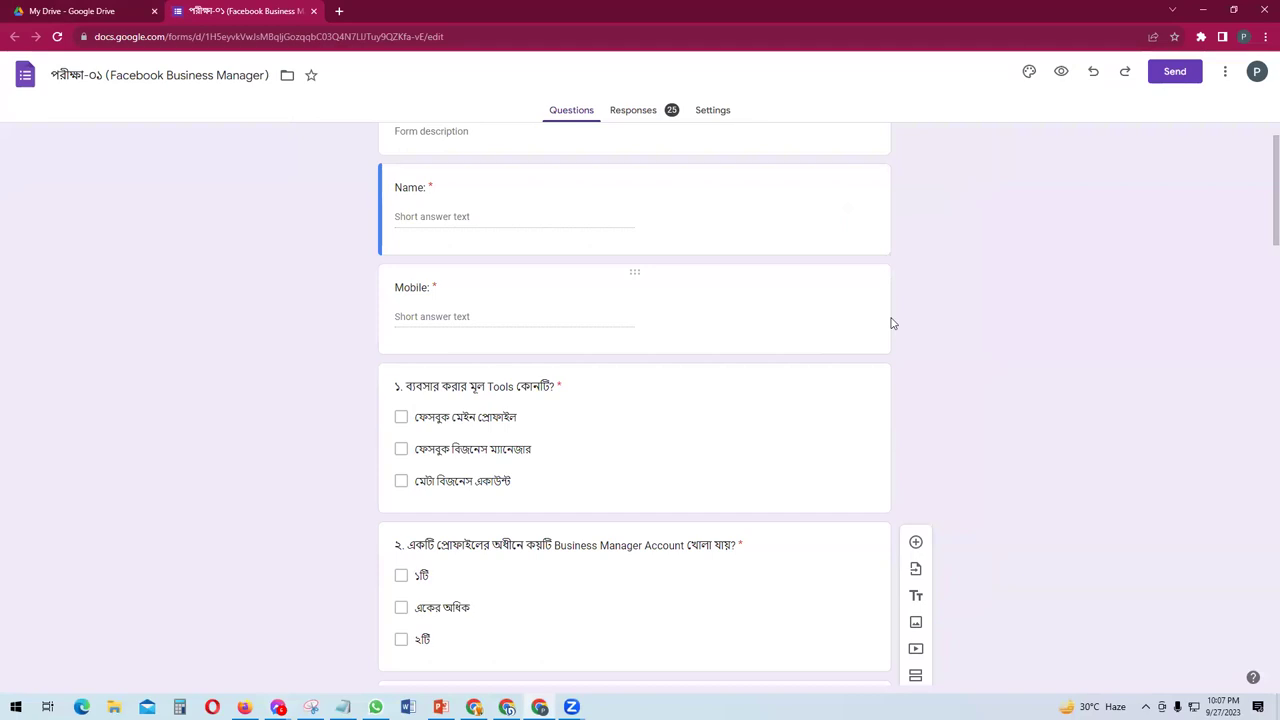
- Examine question ১ about the main business tool, pointing out the ফেসবুক বিজনেস ম্যানেজার and মেটা বিজনেস একাউন্ট options
{"action": "scroll", "coordinate": [1000, 370], "scroll_direction": "down", "scroll_amount": 1}
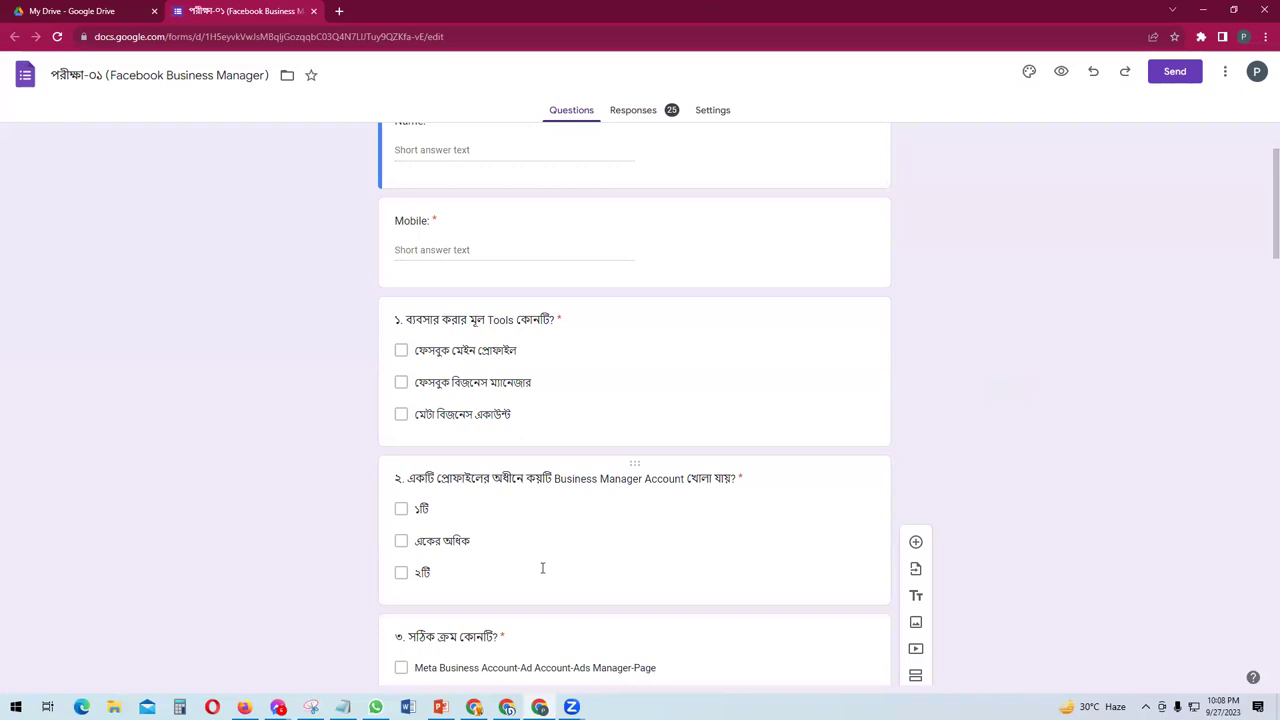
{"action": "scroll", "coordinate": [750, 565], "scroll_direction": "down", "scroll_amount": 1}
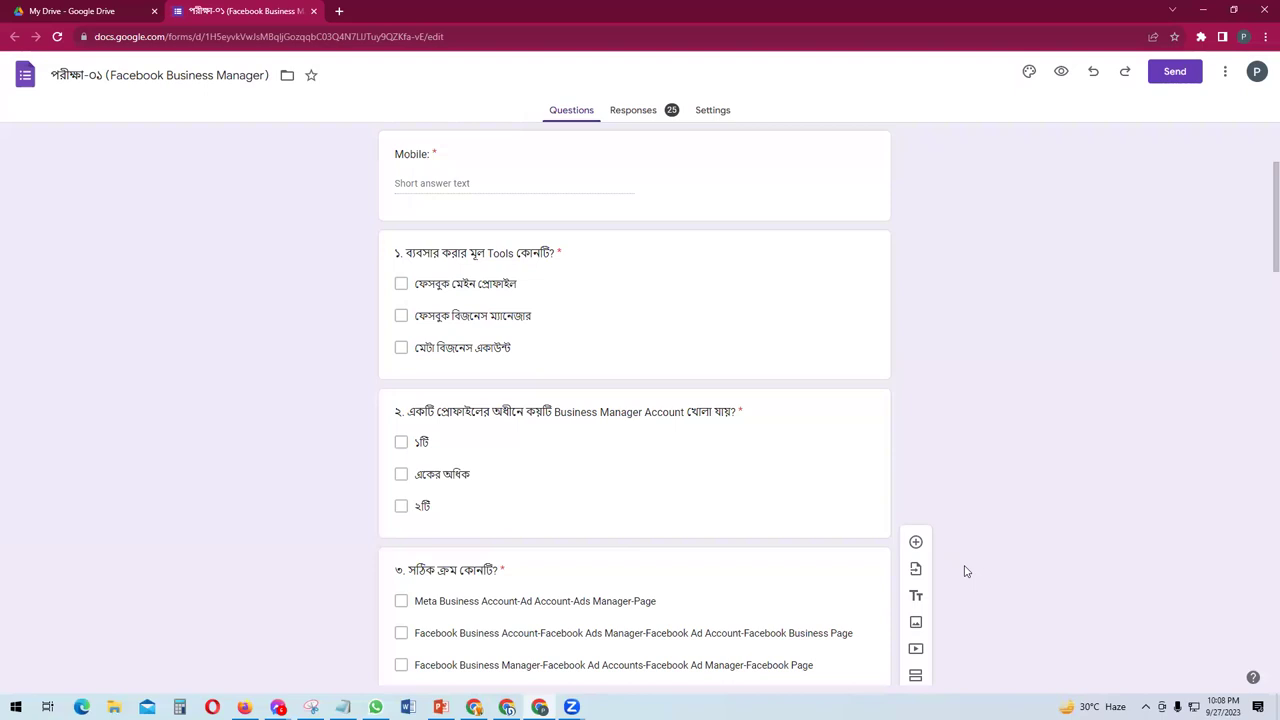
{"action": "left_click", "coordinate": [437, 258]}
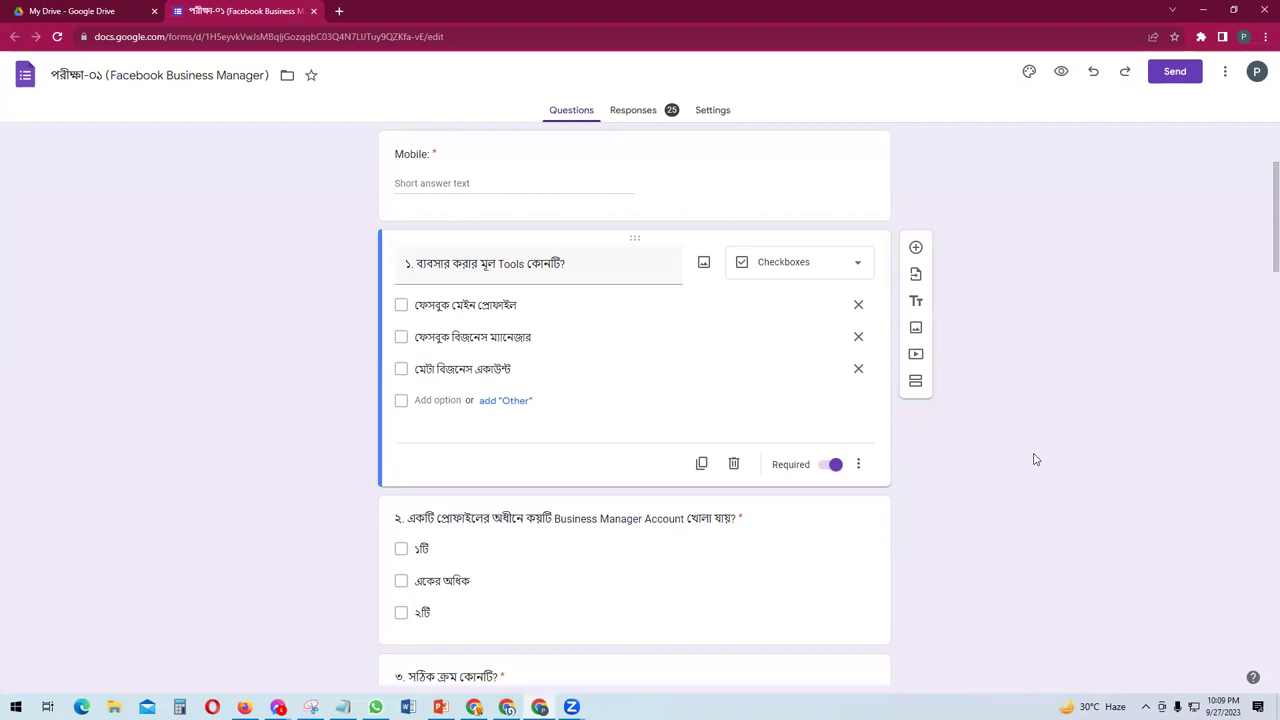
{"action": "left_click", "coordinate": [405, 341]}
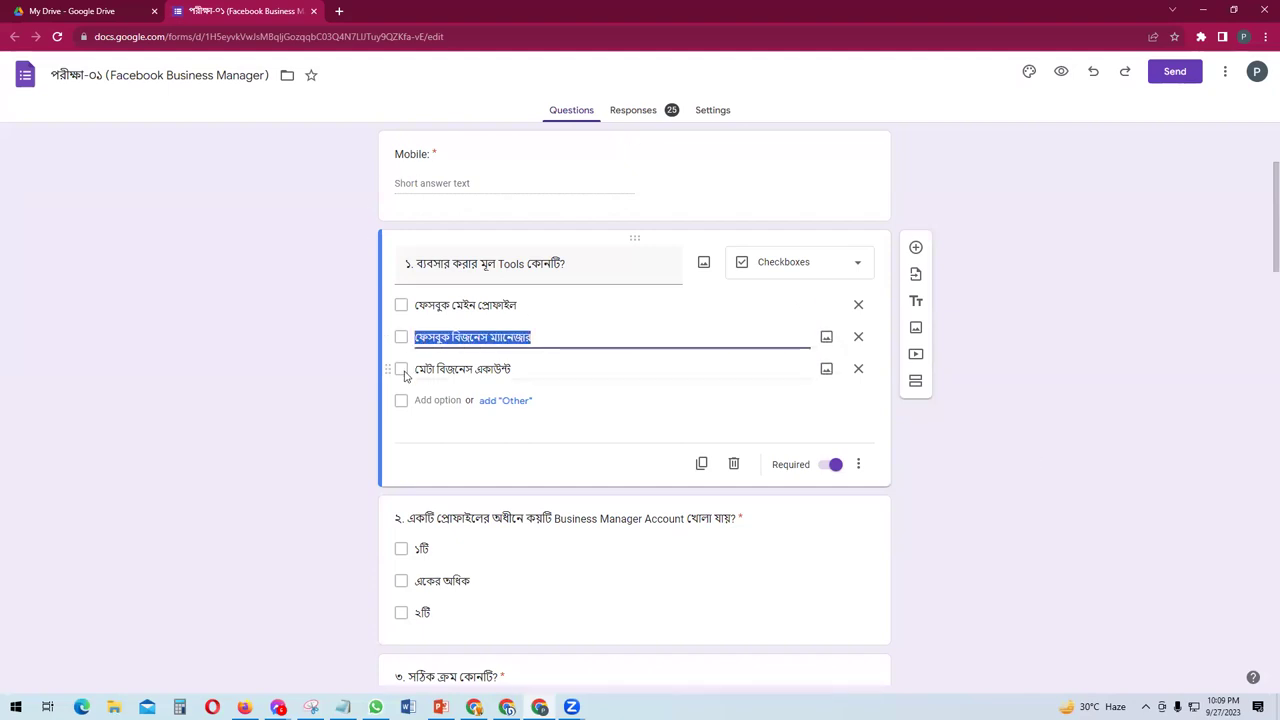
{"action": "left_click", "coordinate": [310, 365]}
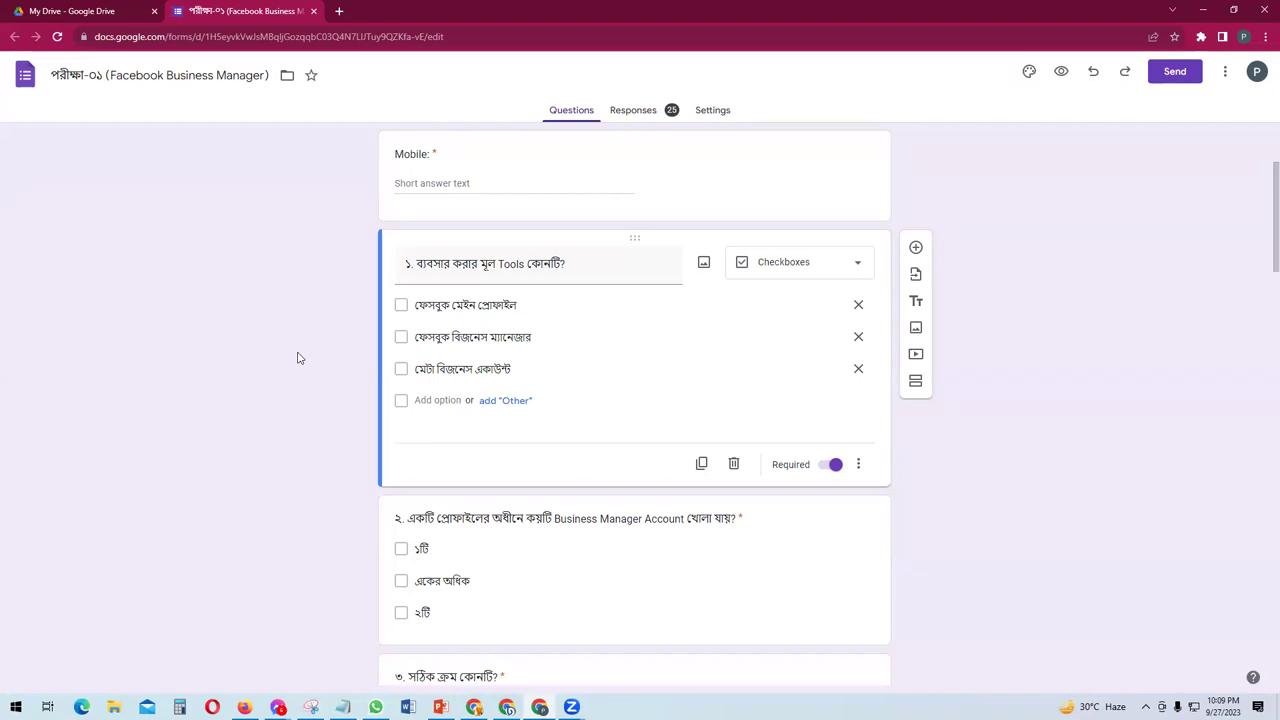
{"action": "left_click", "coordinate": [407, 339]}
{"action": "left_click", "coordinate": [400, 368]}
{"action": "left_click", "coordinate": [120, 440]}
- Examine question ২ on Business Manager accounts per profile and question ৩ on the correct order, comparing question ৩'s second and third options
{"action": "scroll", "coordinate": [133, 440], "scroll_direction": "down", "scroll_amount": 2}
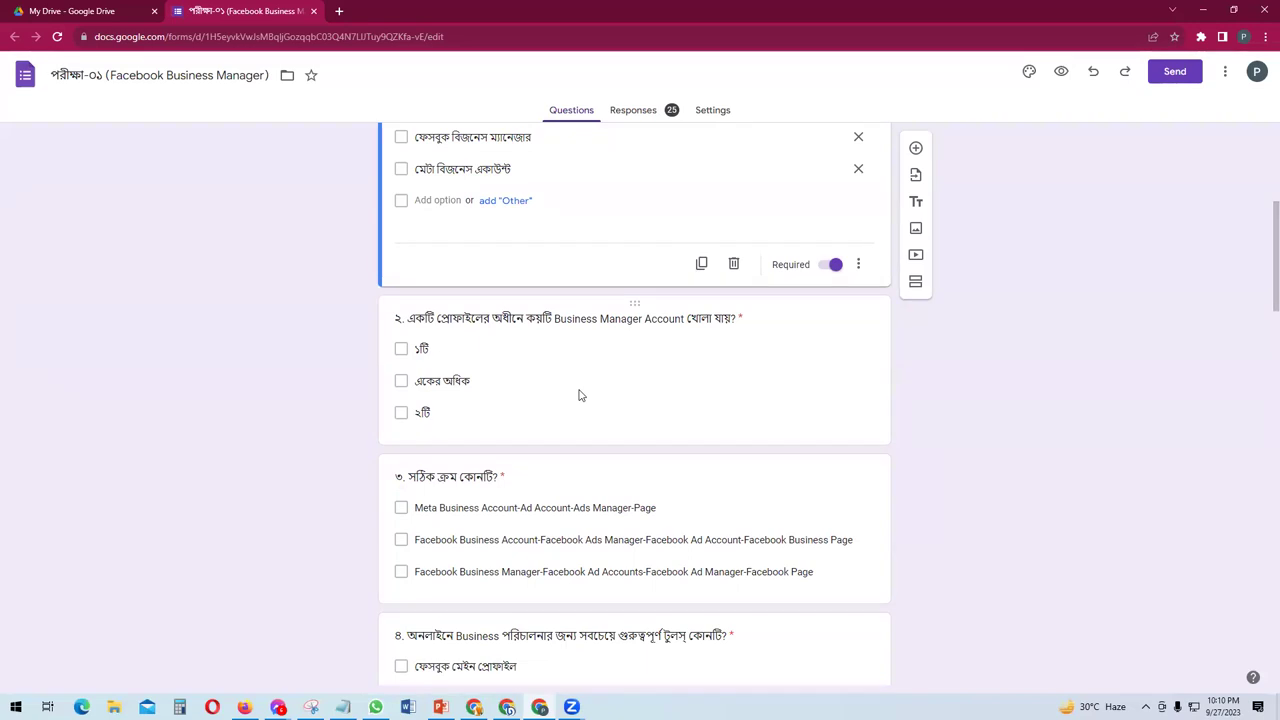
{"action": "left_click", "coordinate": [502, 386]}
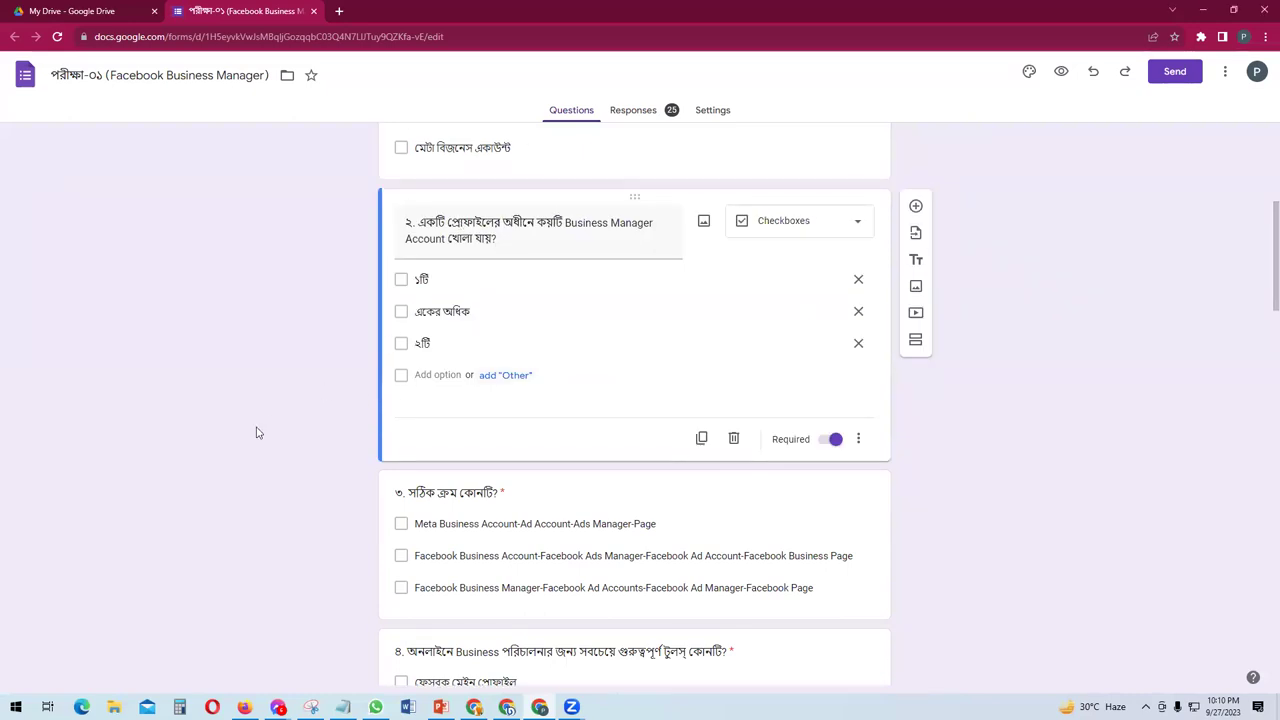
{"action": "scroll", "coordinate": [160, 488], "scroll_direction": "down", "scroll_amount": 2}
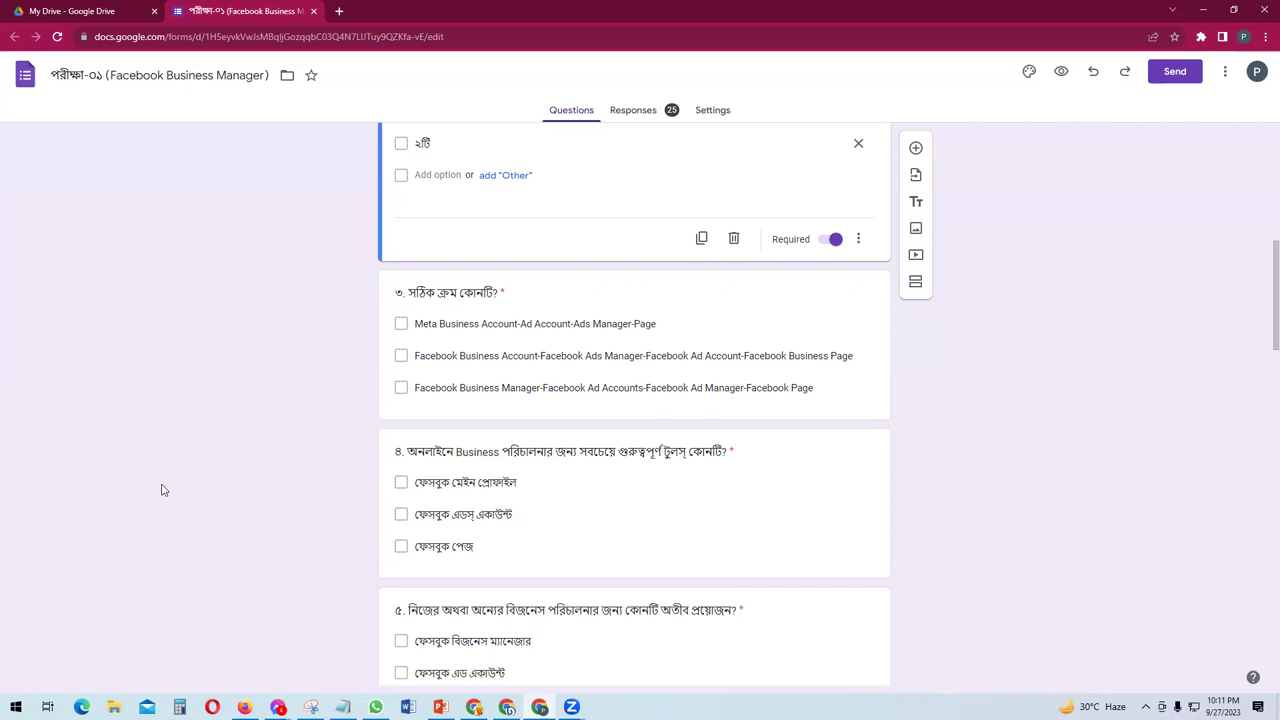
{"action": "left_click", "coordinate": [686, 360]}
{"action": "left_click", "coordinate": [280, 304]}
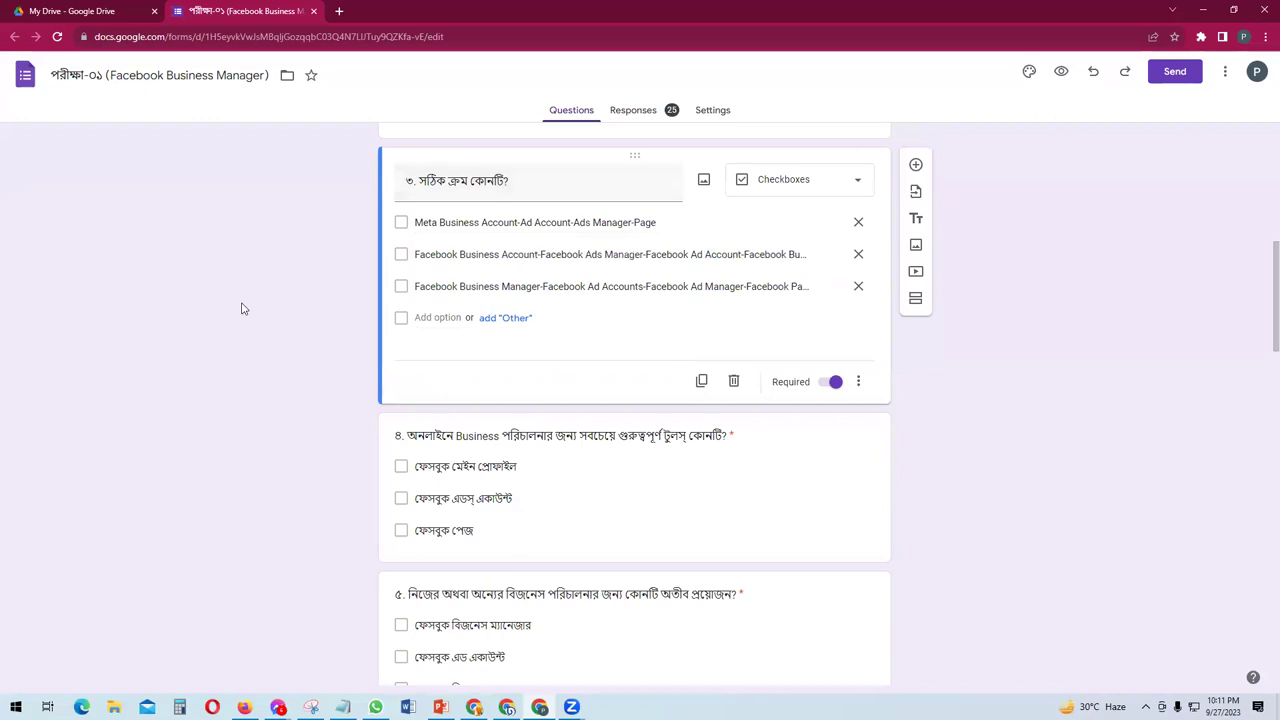
{"action": "left_click", "coordinate": [567, 255]}
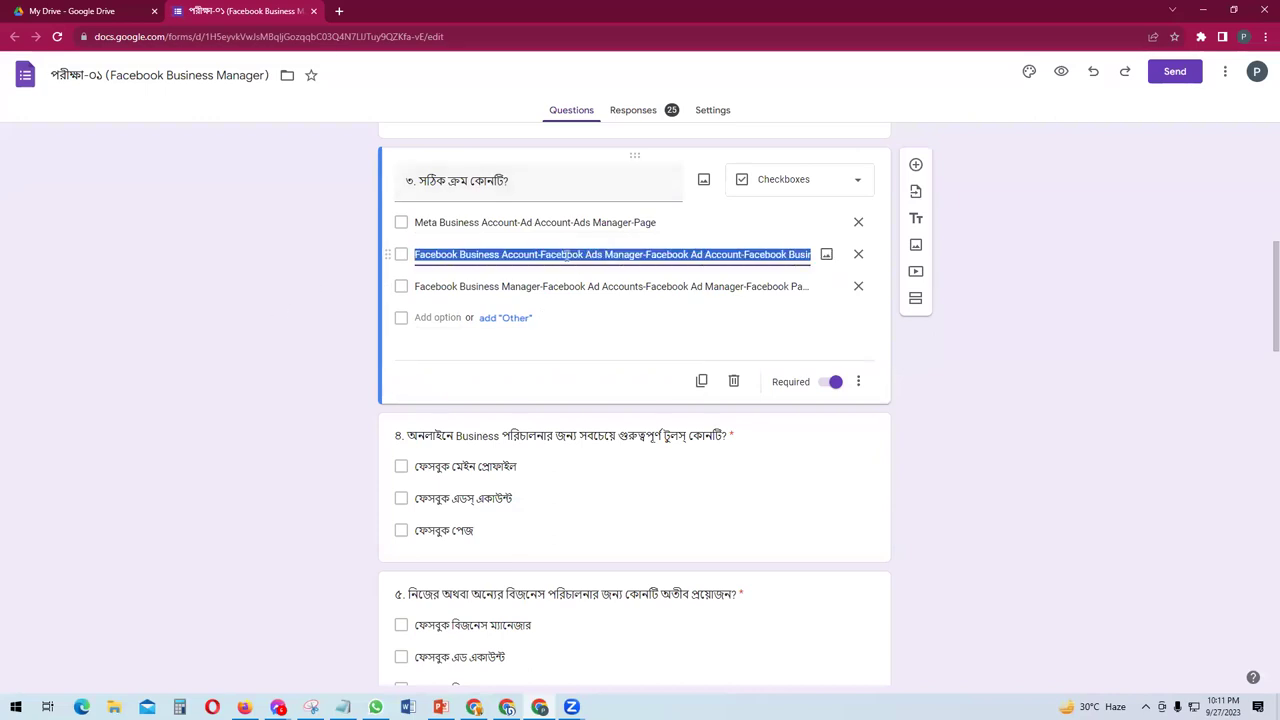
{"action": "left_click", "coordinate": [680, 255]}
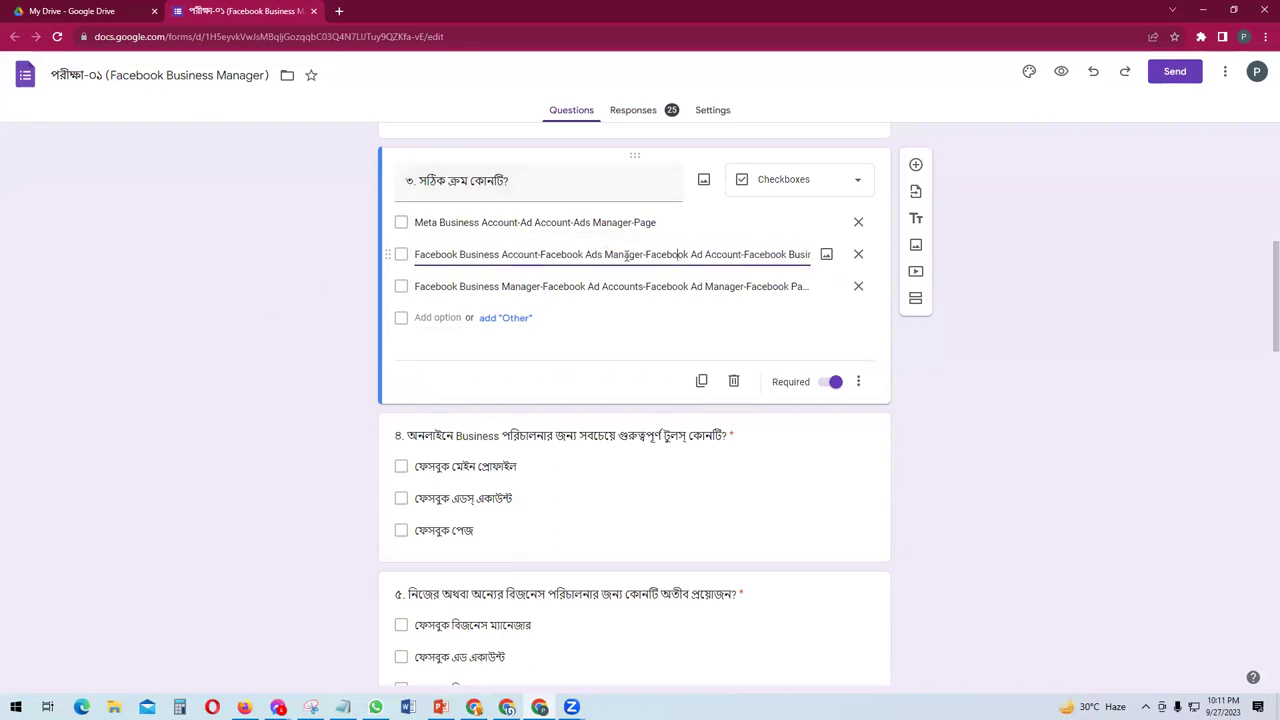
{"action": "left_click", "coordinate": [270, 316]}
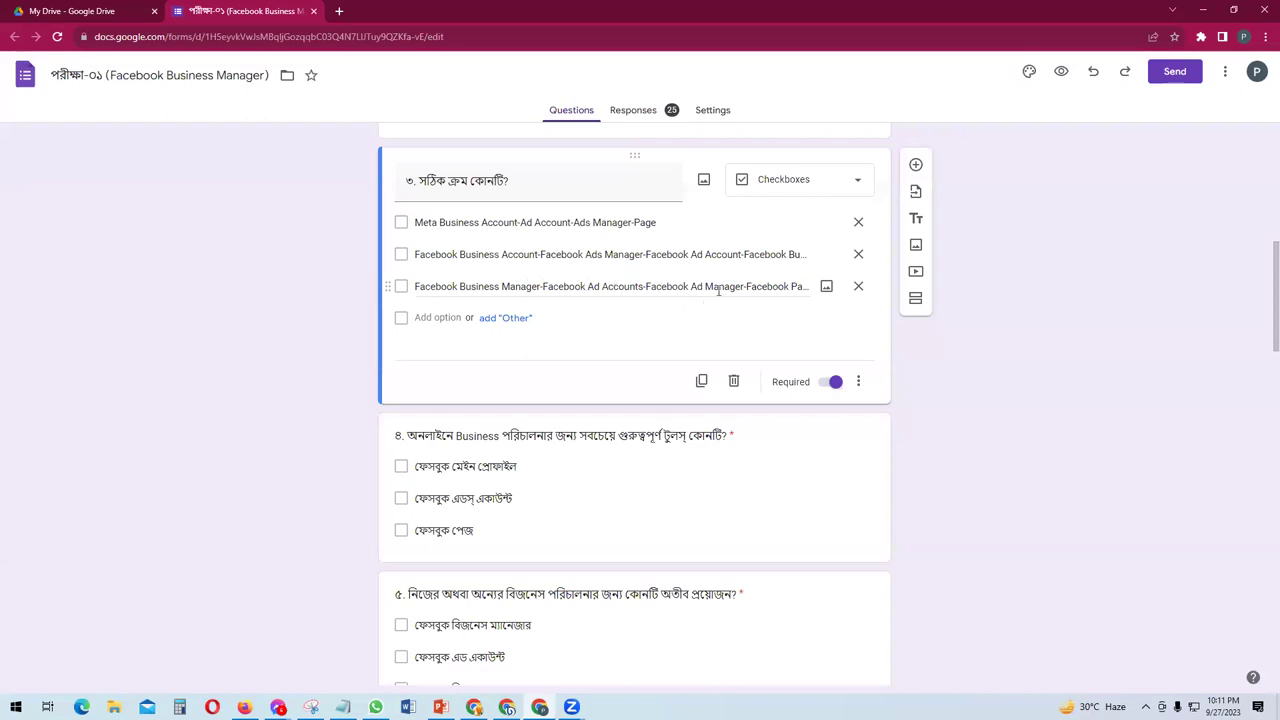
{"action": "triple_click", "coordinate": [780, 289]}
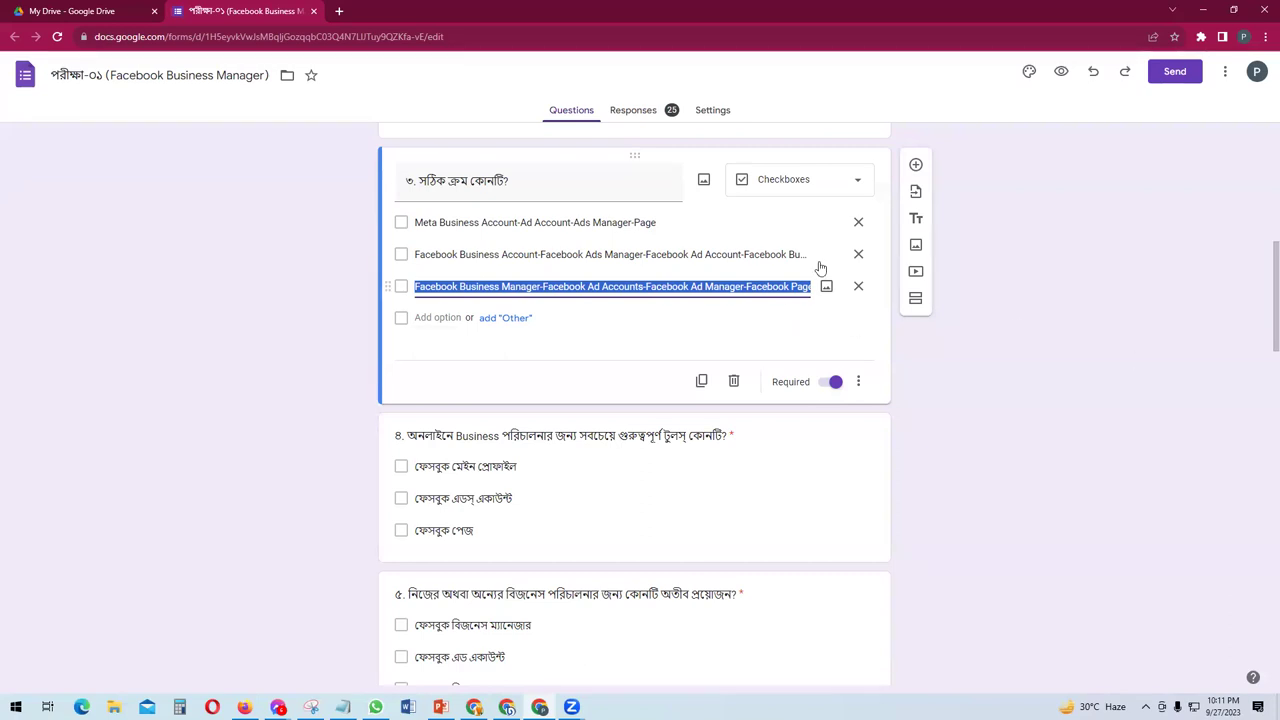
{"action": "left_click", "coordinate": [272, 350]}
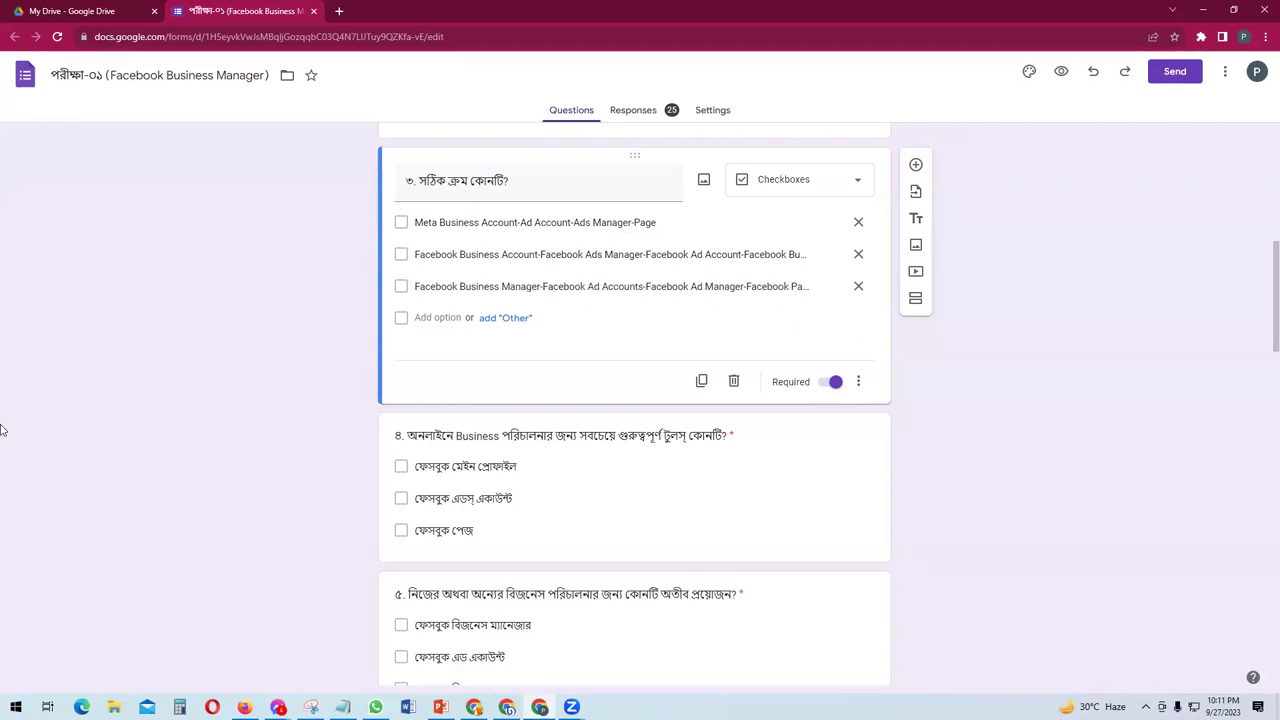
- Examine questions ৪ to ৭ on the key online business tool, business management, checking overspending and what a professional Facebook marketer must learn
{"action": "scroll", "coordinate": [2, 510], "scroll_direction": "down", "scroll_amount": 2}
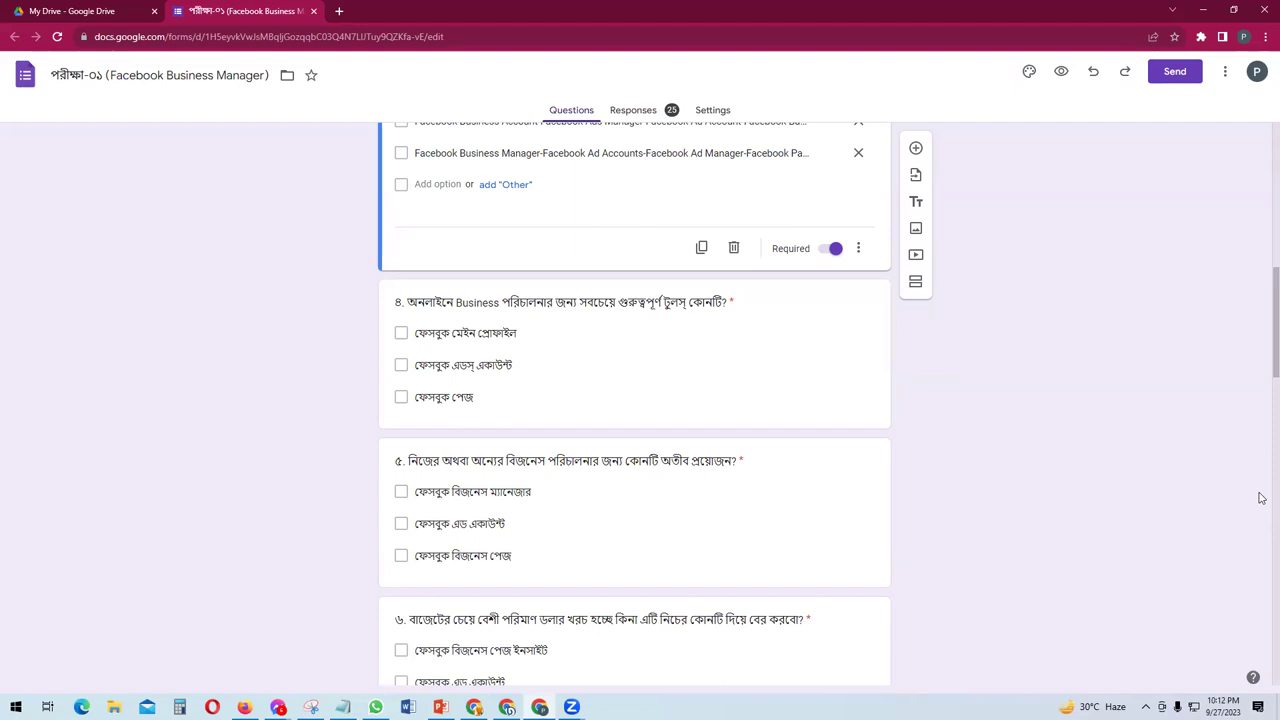
{"action": "scroll", "coordinate": [966, 545], "scroll_direction": "down", "scroll_amount": 2}
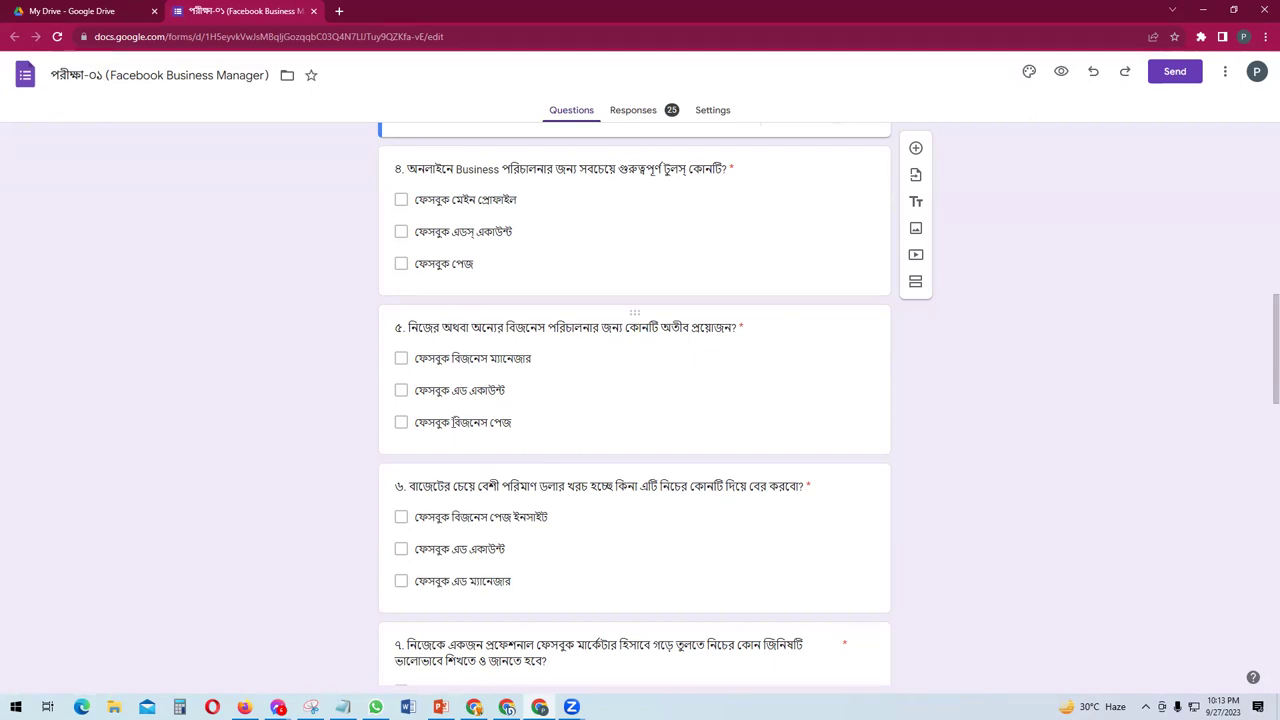
{"action": "scroll", "coordinate": [1003, 510], "scroll_direction": "down", "scroll_amount": 2}
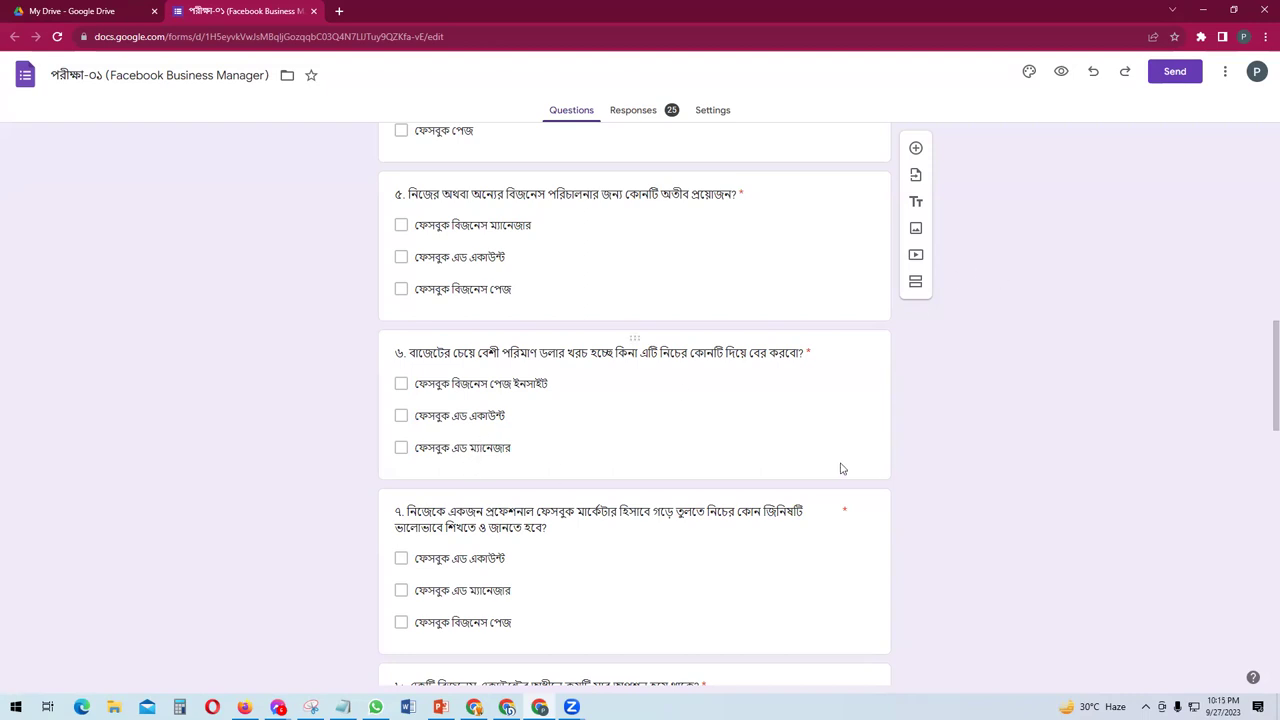
{"action": "scroll", "coordinate": [870, 462], "scroll_direction": "down", "scroll_amount": 2}
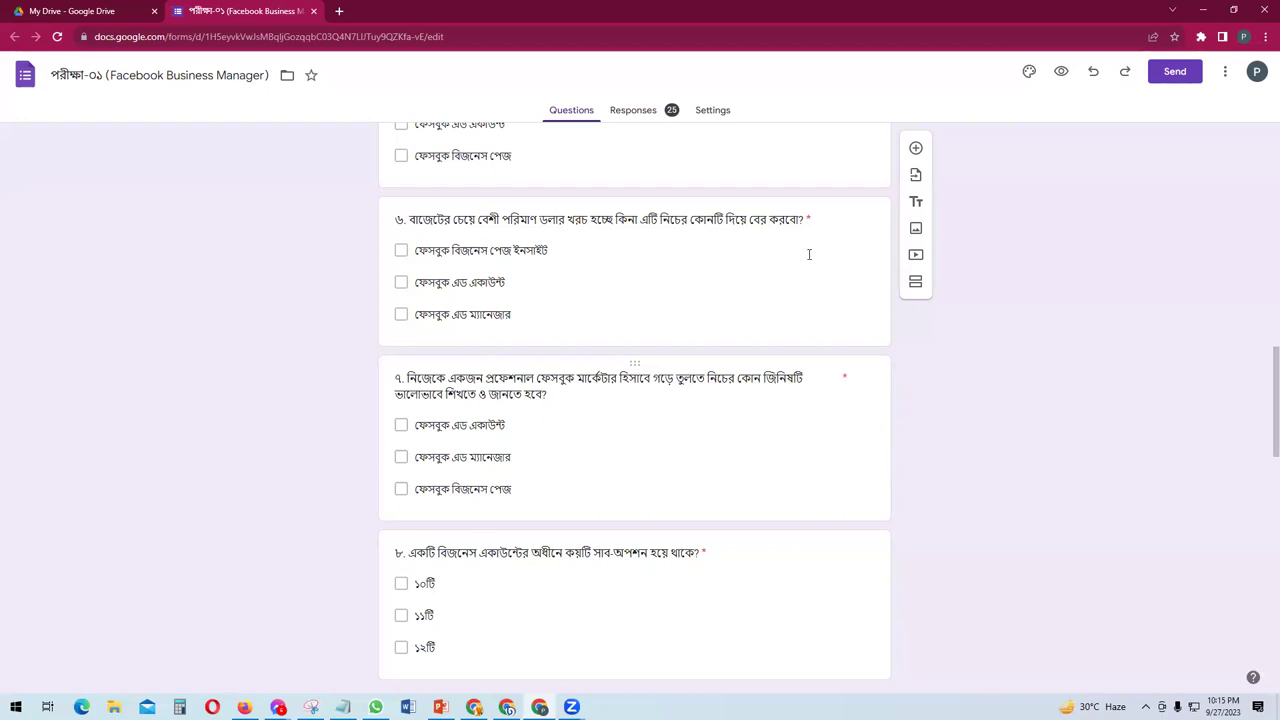
{"action": "scroll", "coordinate": [706, 562], "scroll_direction": "down", "scroll_amount": 2}
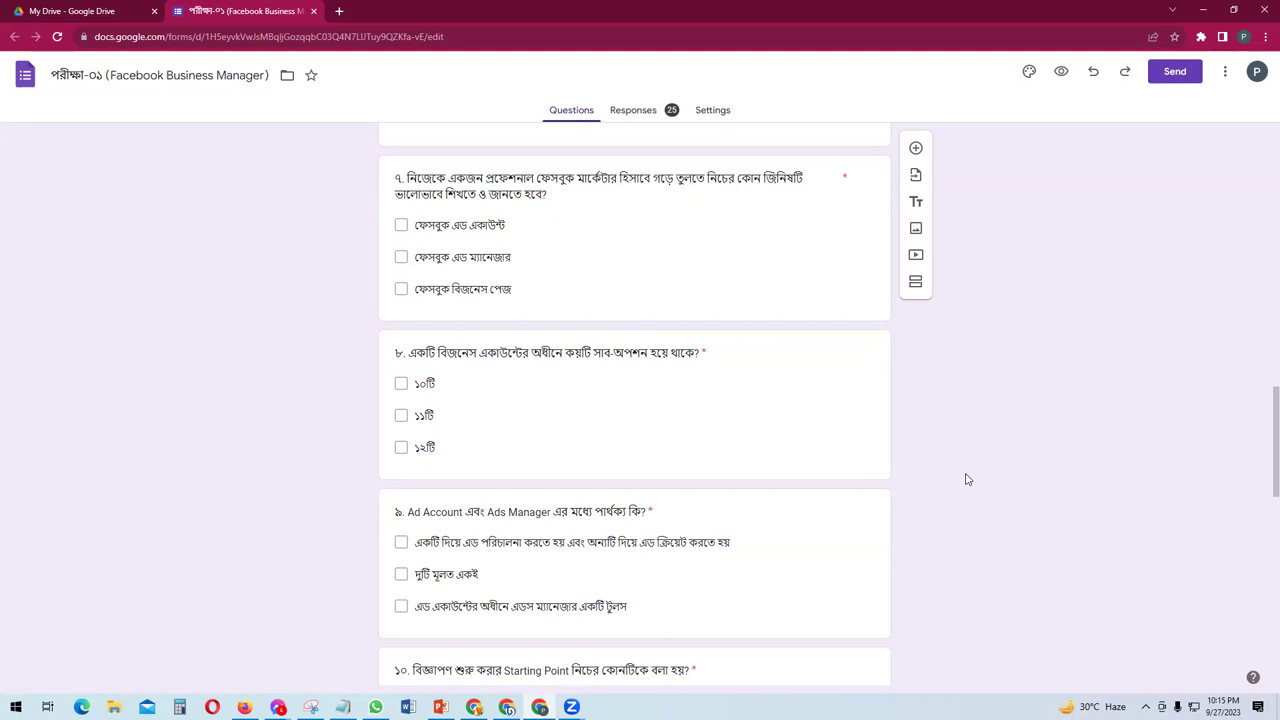
- Examine questions ৮ to ১১, selecting question ৯ on the difference between Ad Account and Ads Manager
{"action": "scroll", "coordinate": [966, 480], "scroll_direction": "down", "scroll_amount": 2}
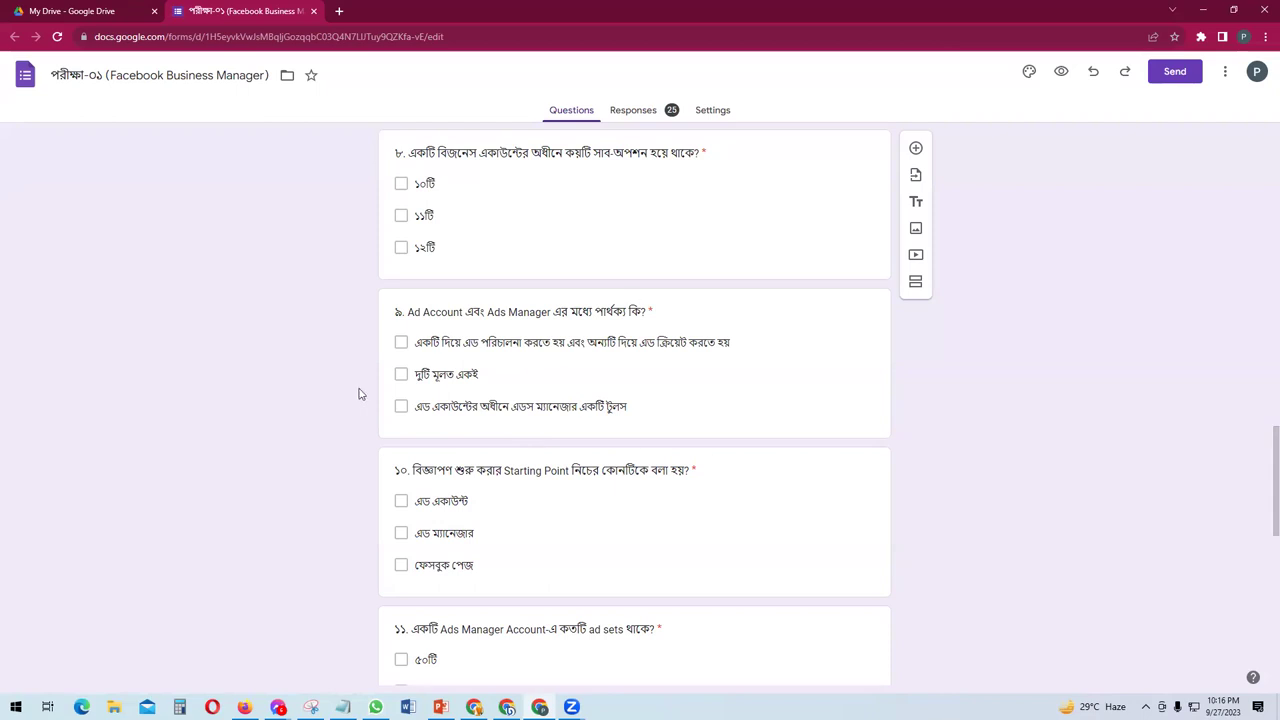
{"action": "left_click", "coordinate": [426, 380]}
{"action": "left_click", "coordinate": [277, 420]}
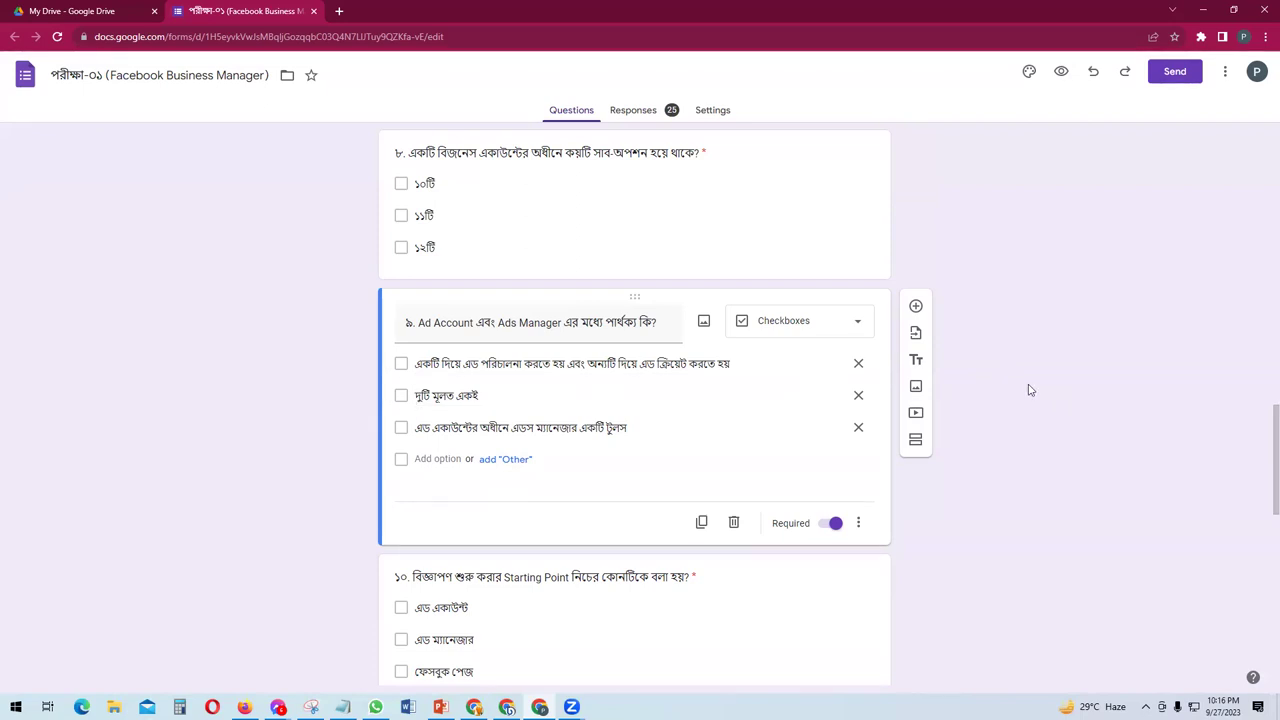
{"action": "scroll", "coordinate": [183, 463], "scroll_direction": "down", "scroll_amount": 2}
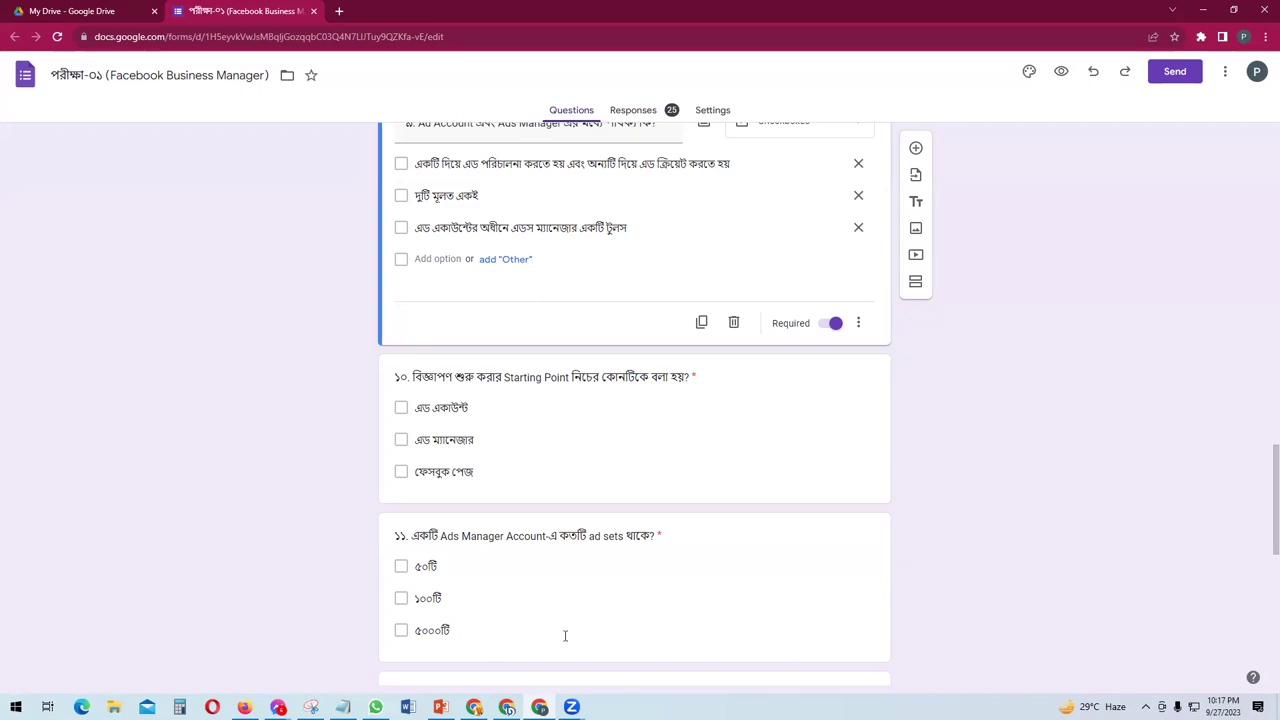
{"action": "scroll", "coordinate": [710, 586], "scroll_direction": "down", "scroll_amount": 1}
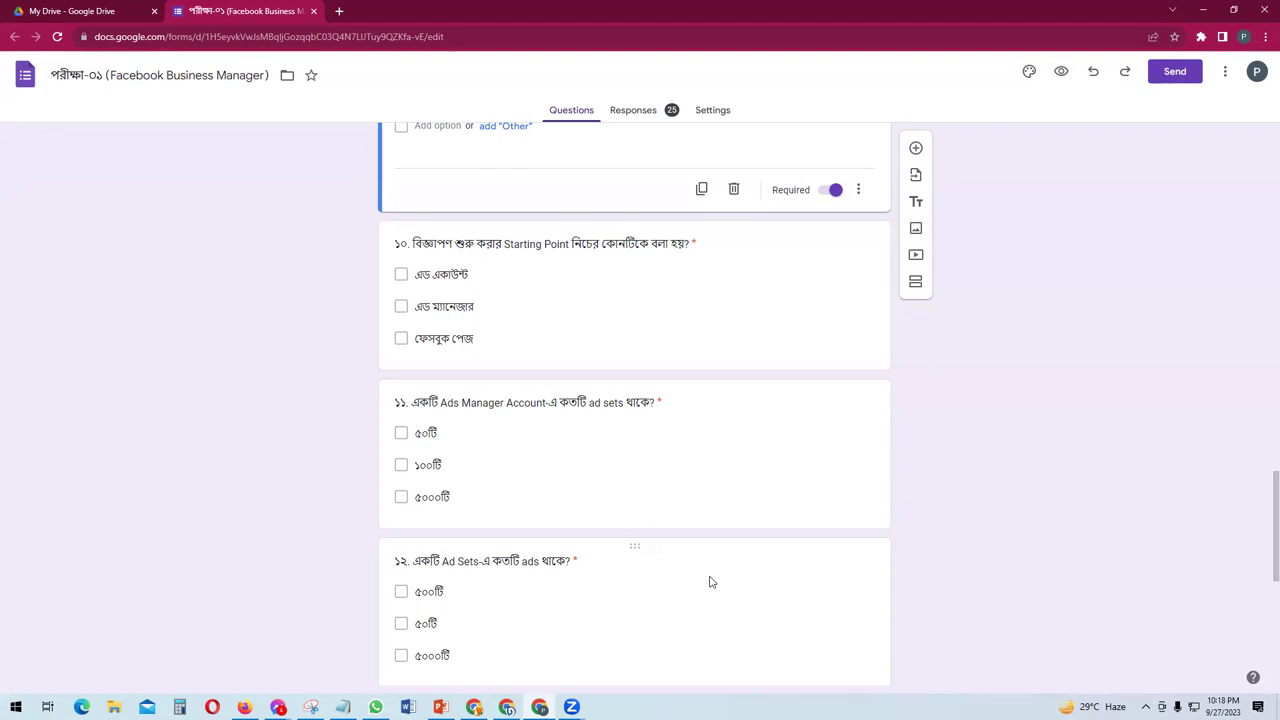
- Calculate 5000 ÷ 100 in Calculator for question ১১ on ad sets, and close the calculator
{"action": "left_click", "coordinate": [180, 707]}
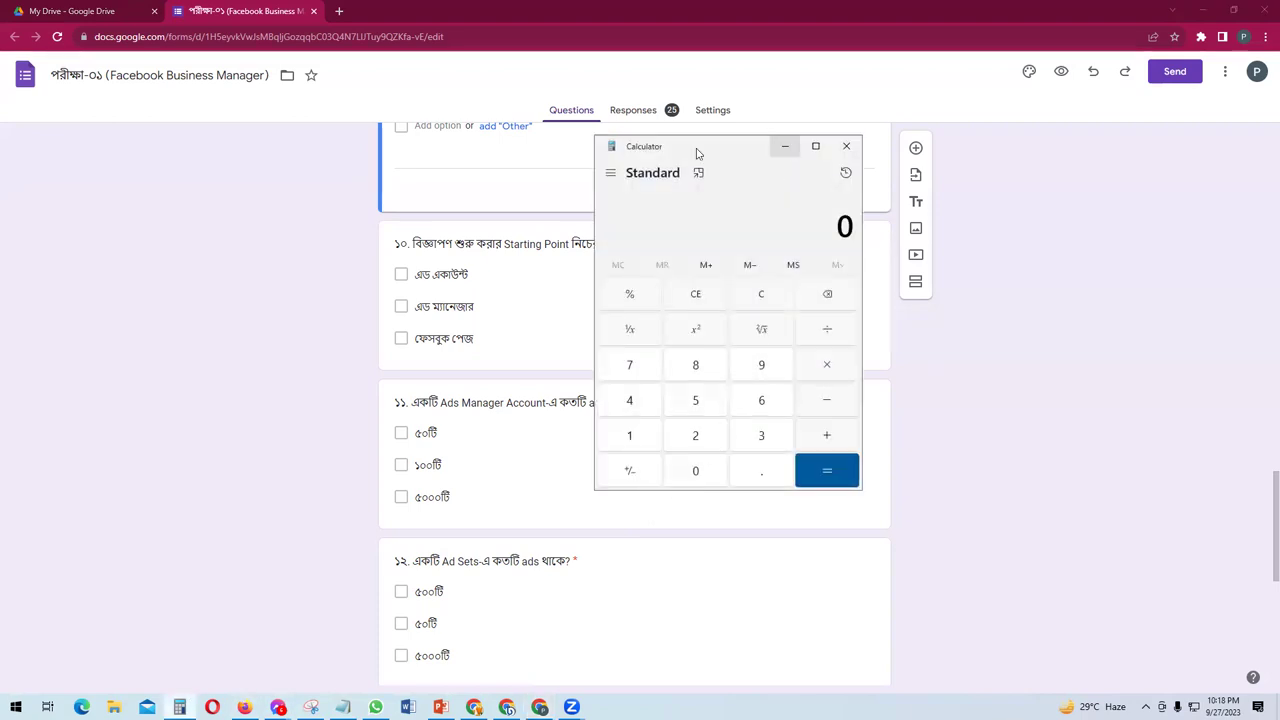
{"action": "left_click_drag", "start_coordinate": [697, 153], "coordinate": [735, 159]}
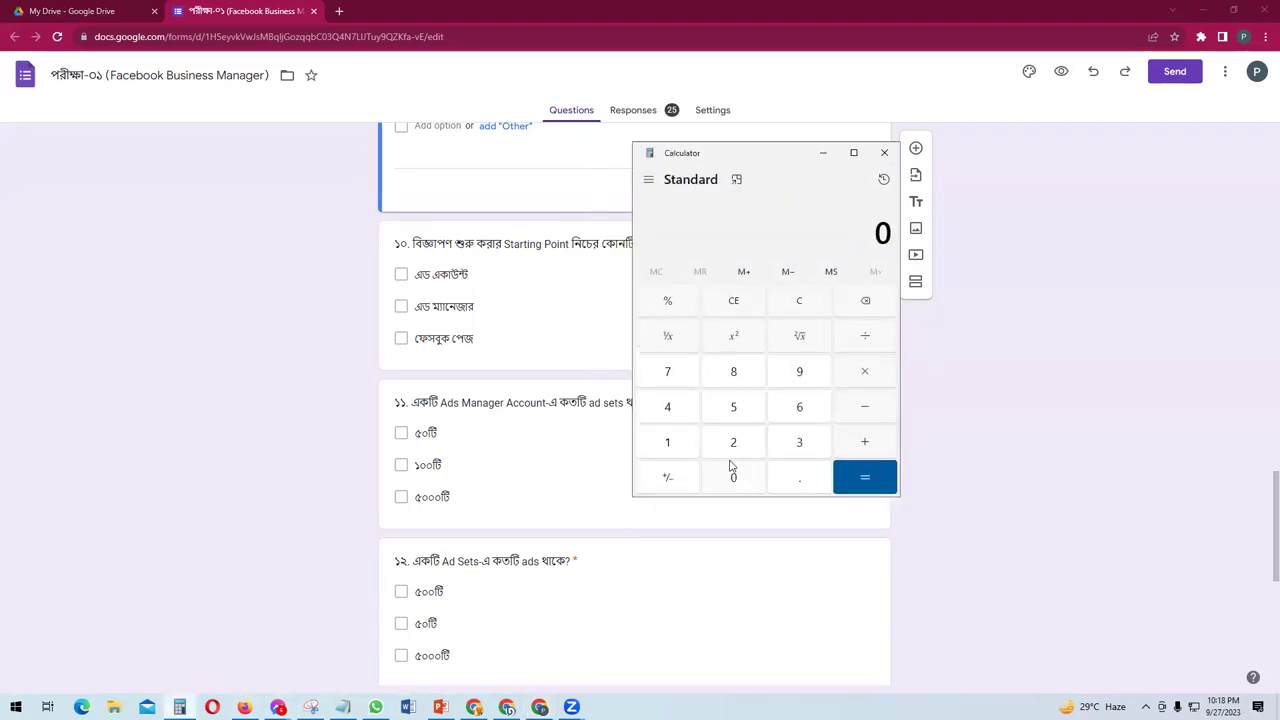
{"action": "left_click", "coordinate": [660, 444]}
{"action": "left_click", "coordinate": [818, 305]}
{"action": "left_click", "coordinate": [733, 407]}
{"action": "left_click", "coordinate": [732, 479]}
{"action": "left_click", "coordinate": [732, 479]}
{"action": "left_click", "coordinate": [732, 479]}
{"action": "left_click", "coordinate": [868, 345]}
{"action": "left_click", "coordinate": [690, 438]}
{"action": "left_click", "coordinate": [726, 479]}
{"action": "left_click", "coordinate": [726, 479]}
{"action": "left_click", "coordinate": [865, 487]}
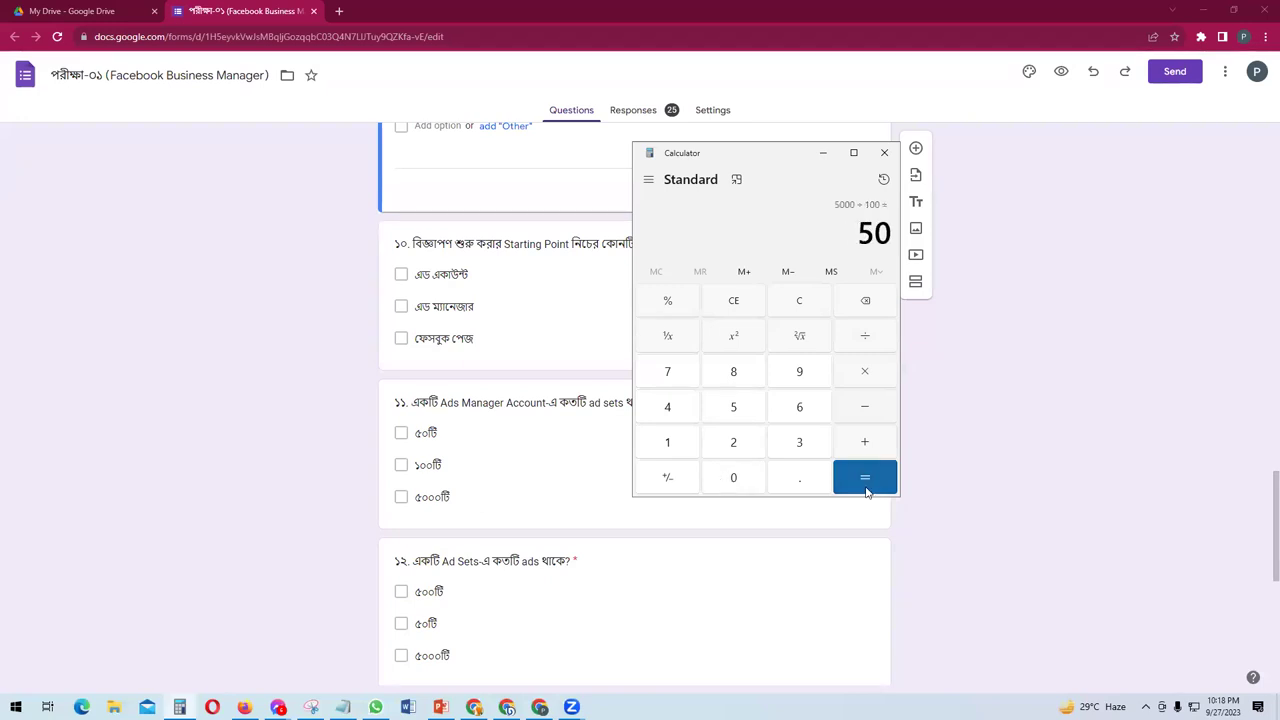
{"action": "left_click", "coordinate": [884, 152]}
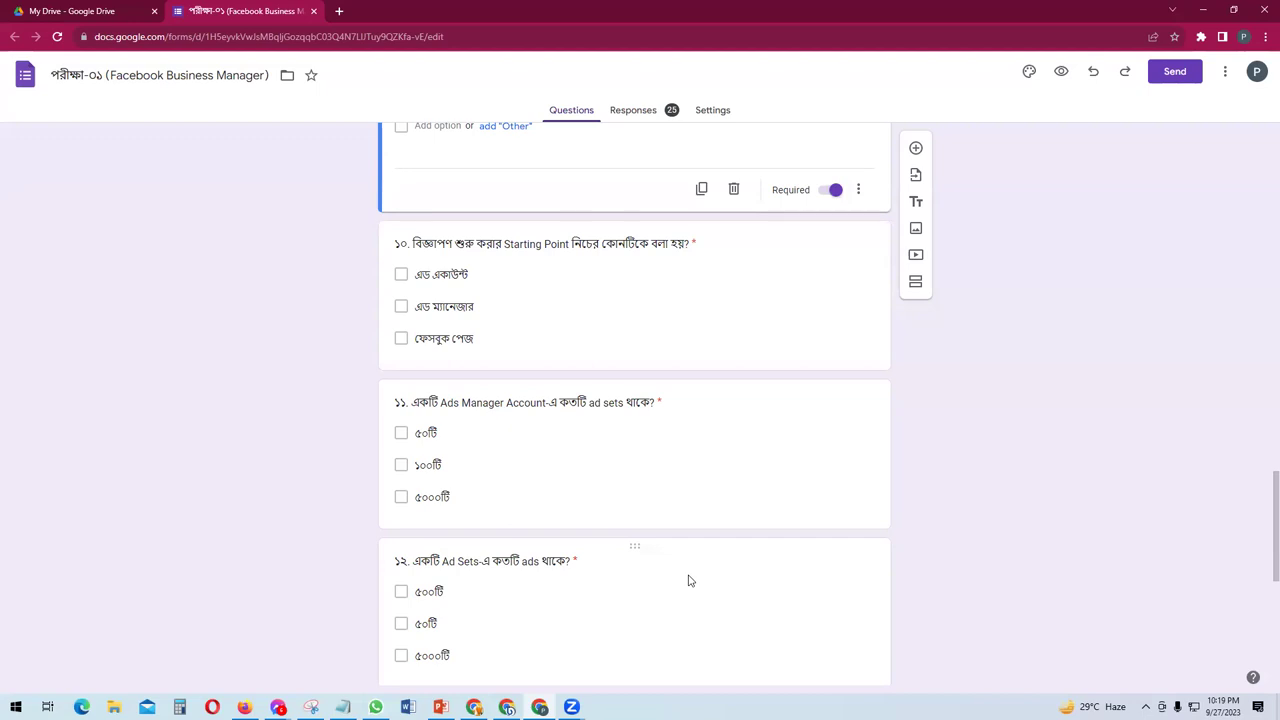
- Examine questions ১২ to ১৫ on ads per ad set, manageable ad accounts, the requirement for running ads and managing client assets
{"action": "scroll", "coordinate": [688, 581], "scroll_direction": "down", "scroll_amount": 1}
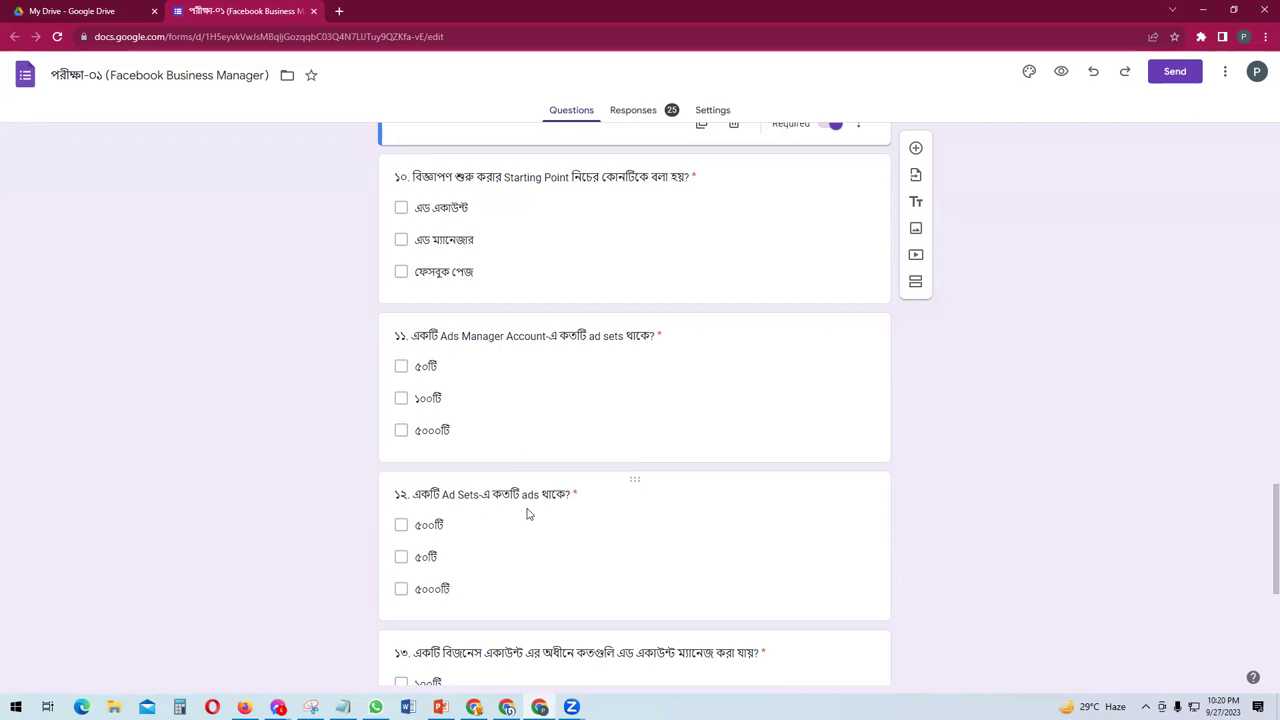
{"action": "scroll", "coordinate": [571, 497], "scroll_direction": "down", "scroll_amount": 2}
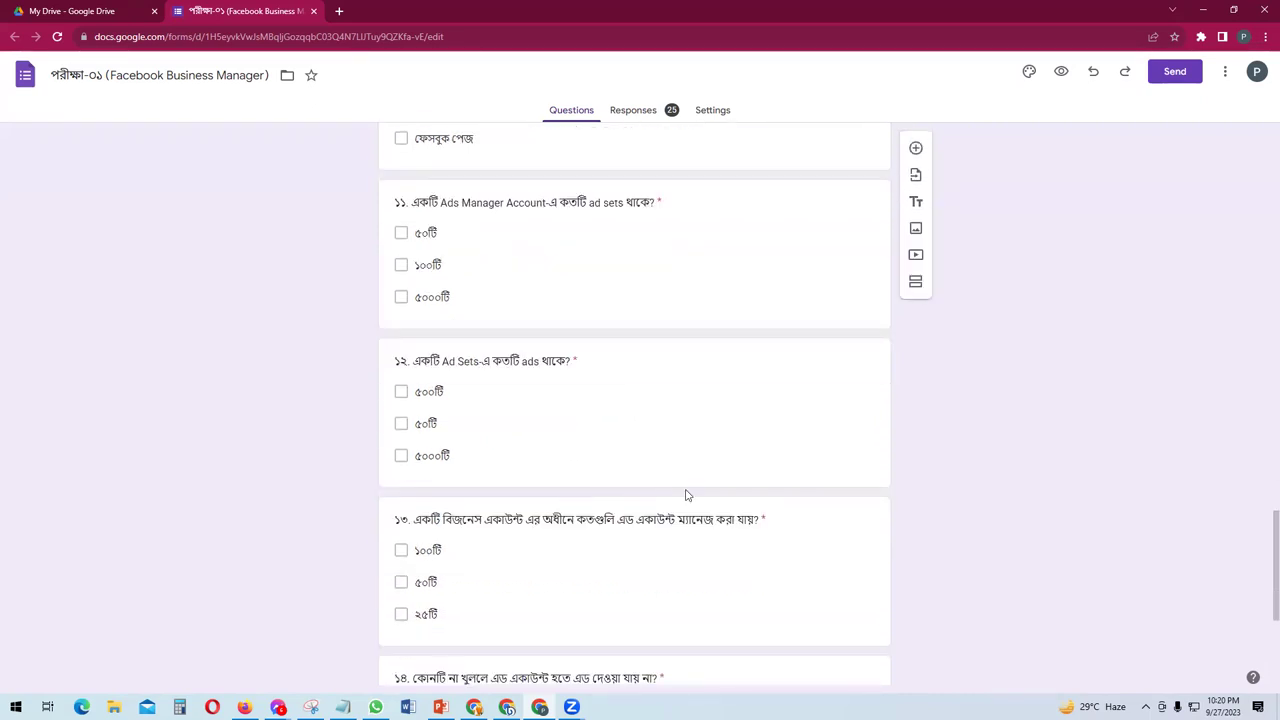
{"action": "scroll", "coordinate": [687, 494], "scroll_direction": "down", "scroll_amount": 1}
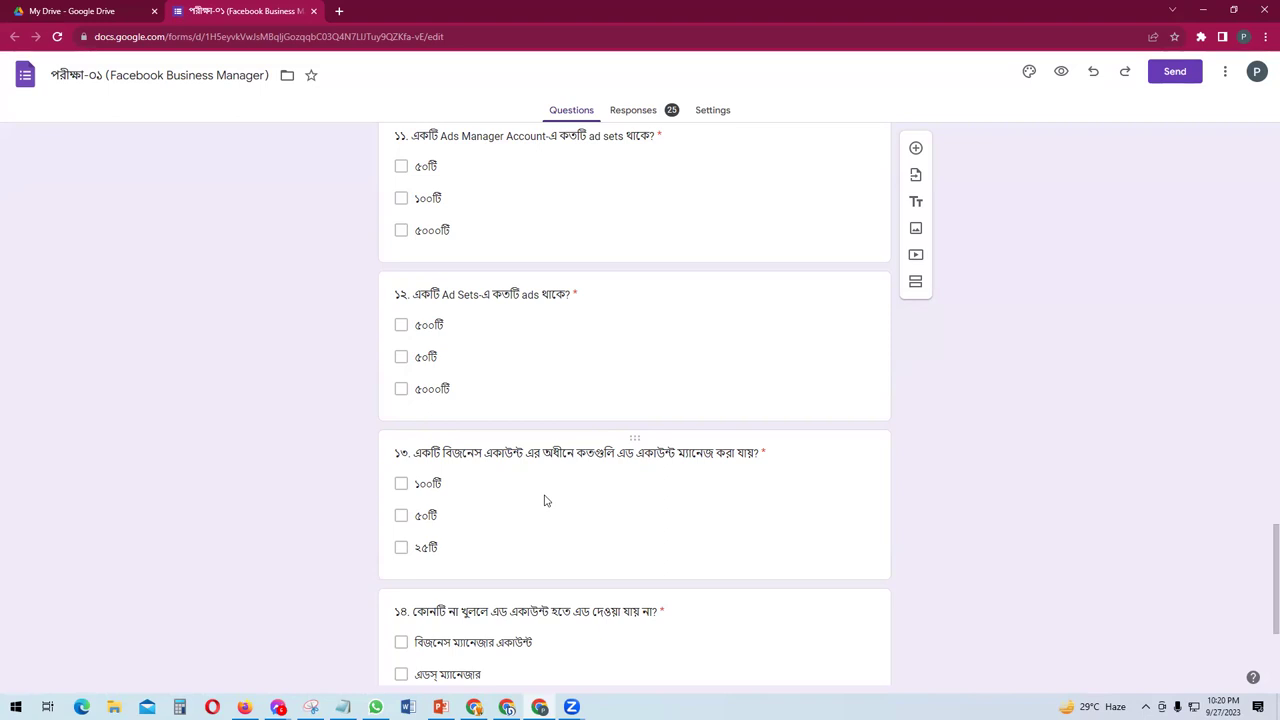
{"action": "scroll", "coordinate": [497, 586], "scroll_direction": "down", "scroll_amount": 1}
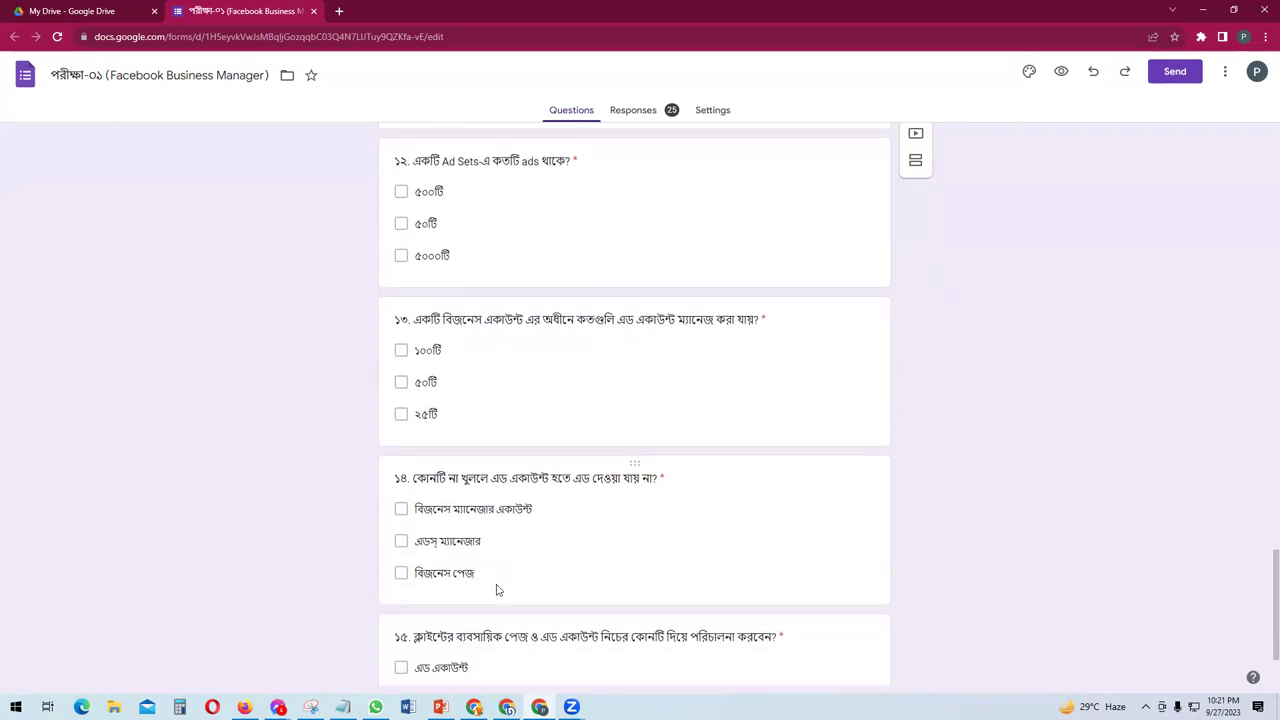
{"action": "scroll", "coordinate": [497, 588], "scroll_direction": "down", "scroll_amount": 1}
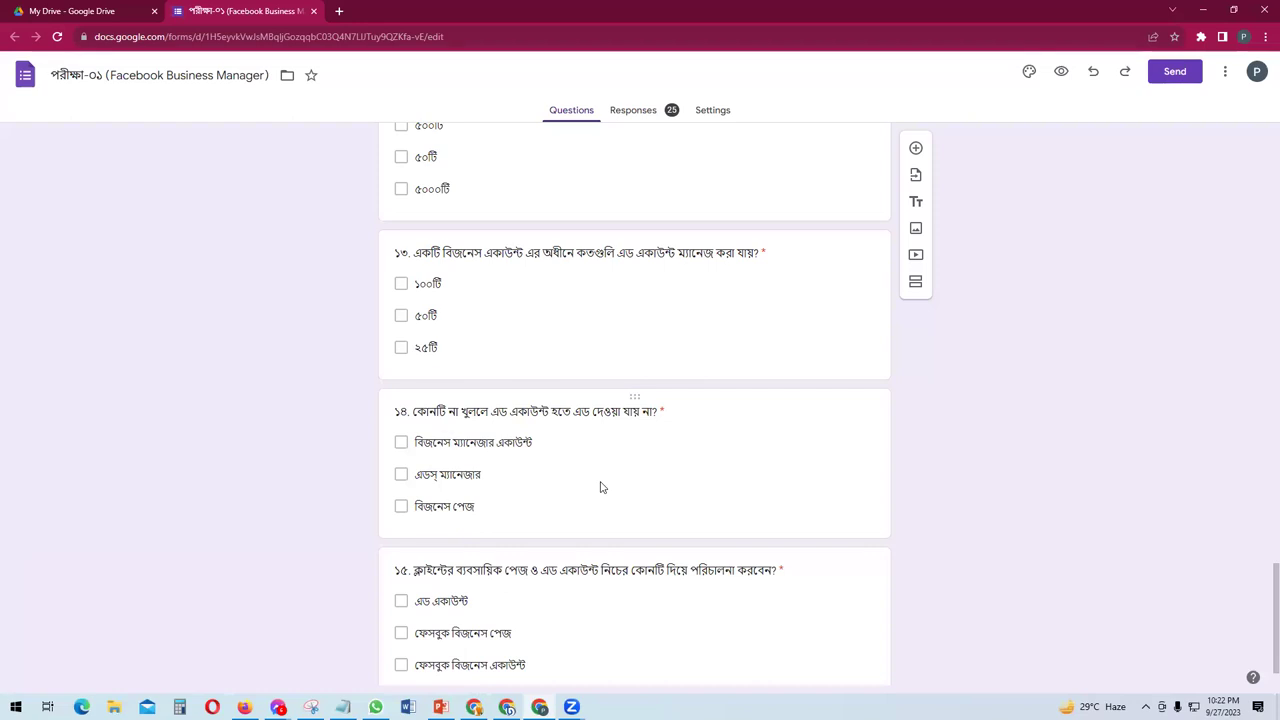
{"action": "scroll", "coordinate": [485, 367], "scroll_direction": "down", "scroll_amount": 1}
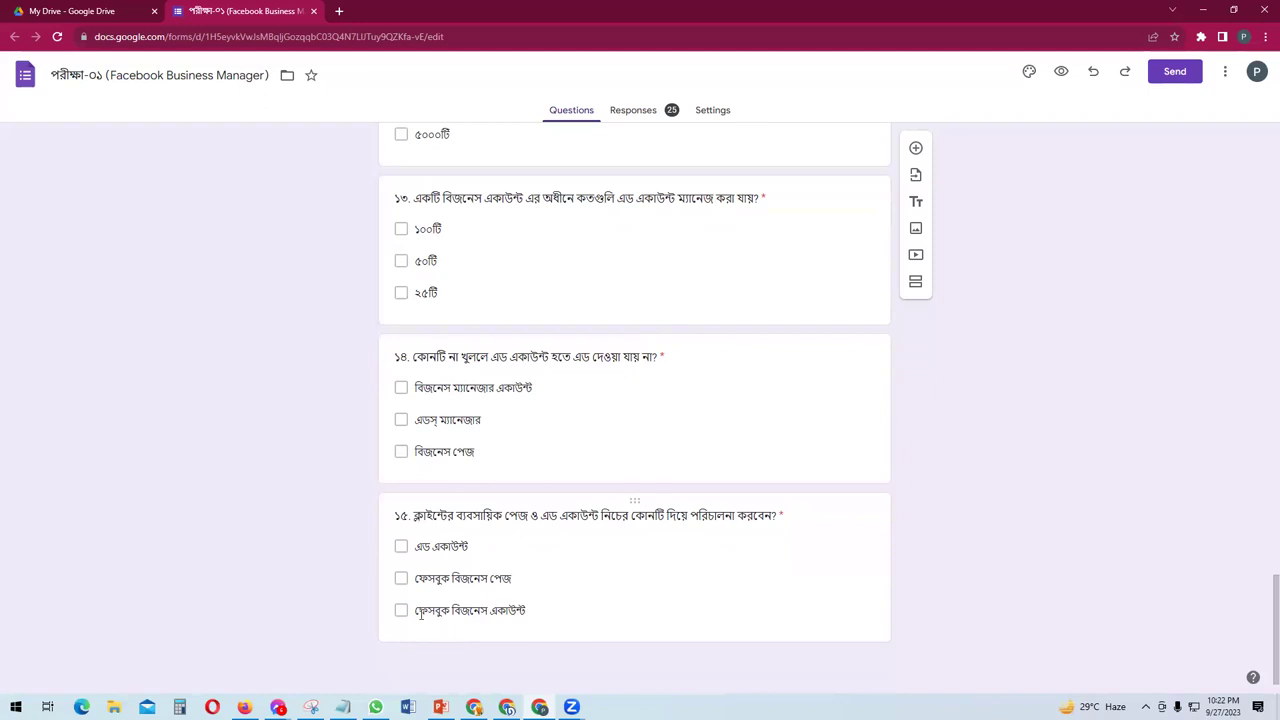
- Highlight question ১৫'s text about managing a client's page and ad account, and its ফেসবুক বিজনেস একাউন্ট option
{"action": "left_click", "coordinate": [505, 614]}
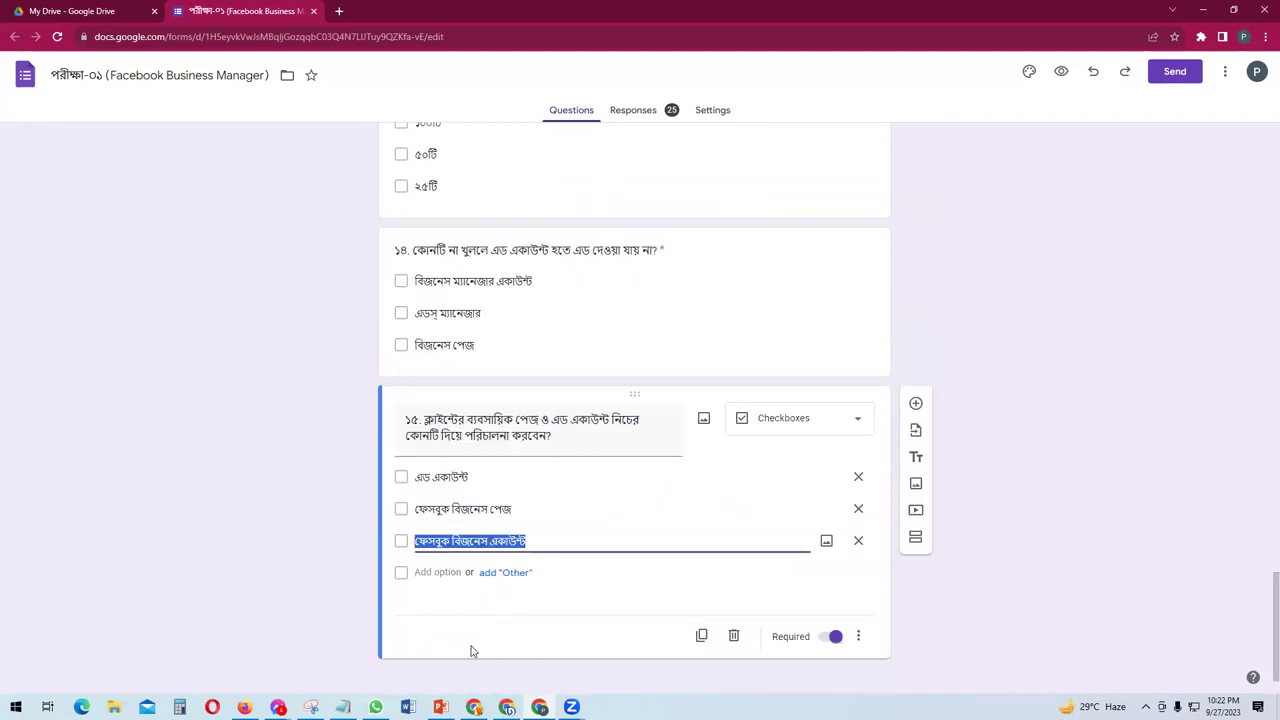
{"action": "left_click", "coordinate": [297, 585]}
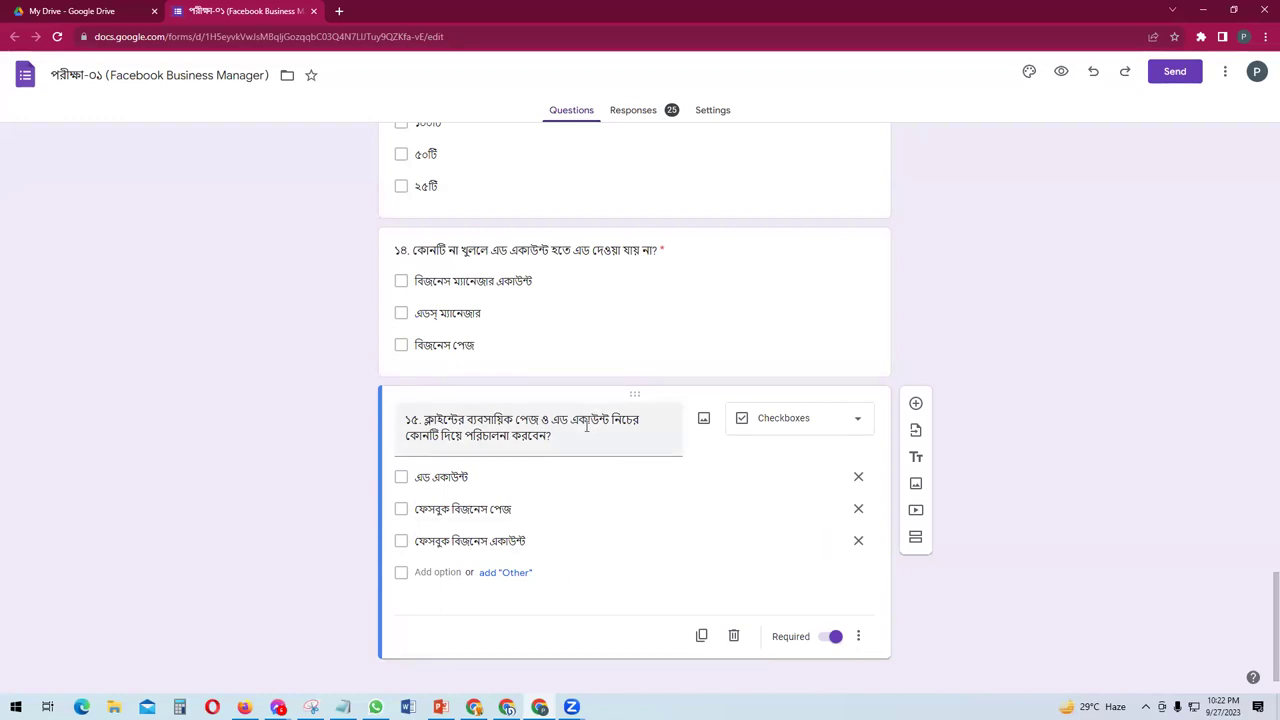
{"action": "triple_click", "coordinate": [564, 420]}
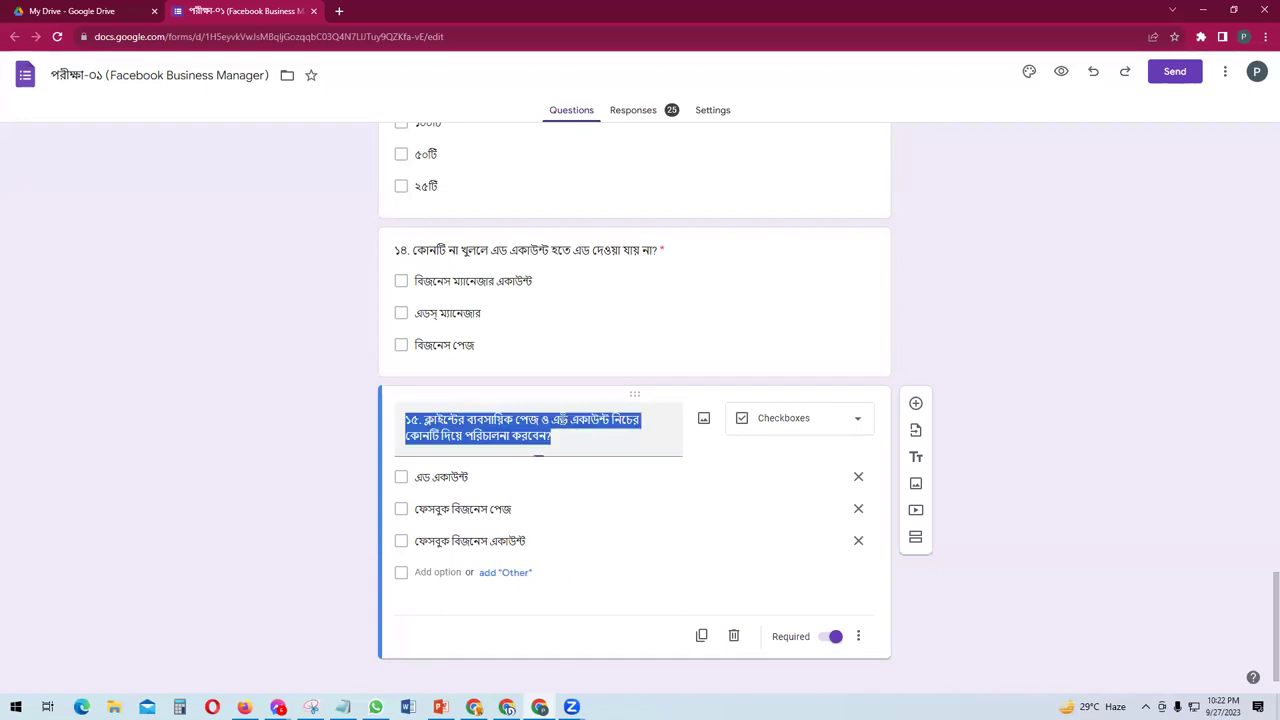
{"action": "left_click", "coordinate": [1130, 556]}
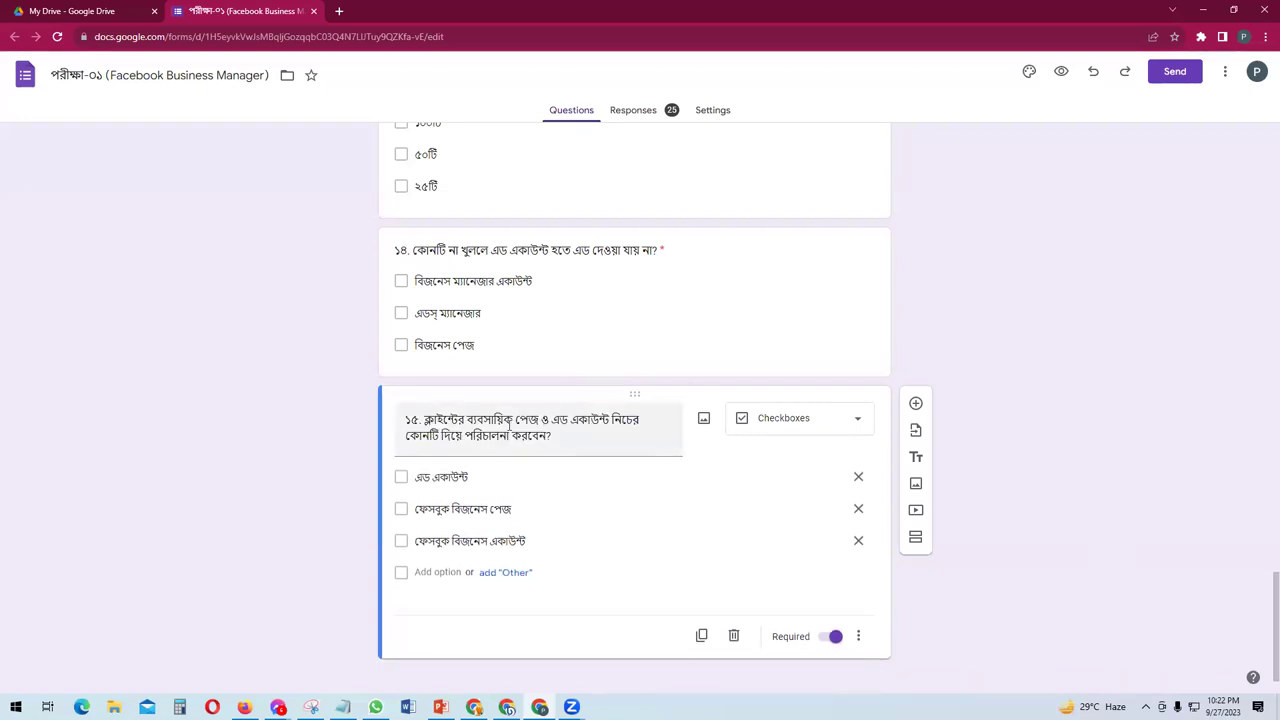
{"action": "triple_click", "coordinate": [431, 419]}
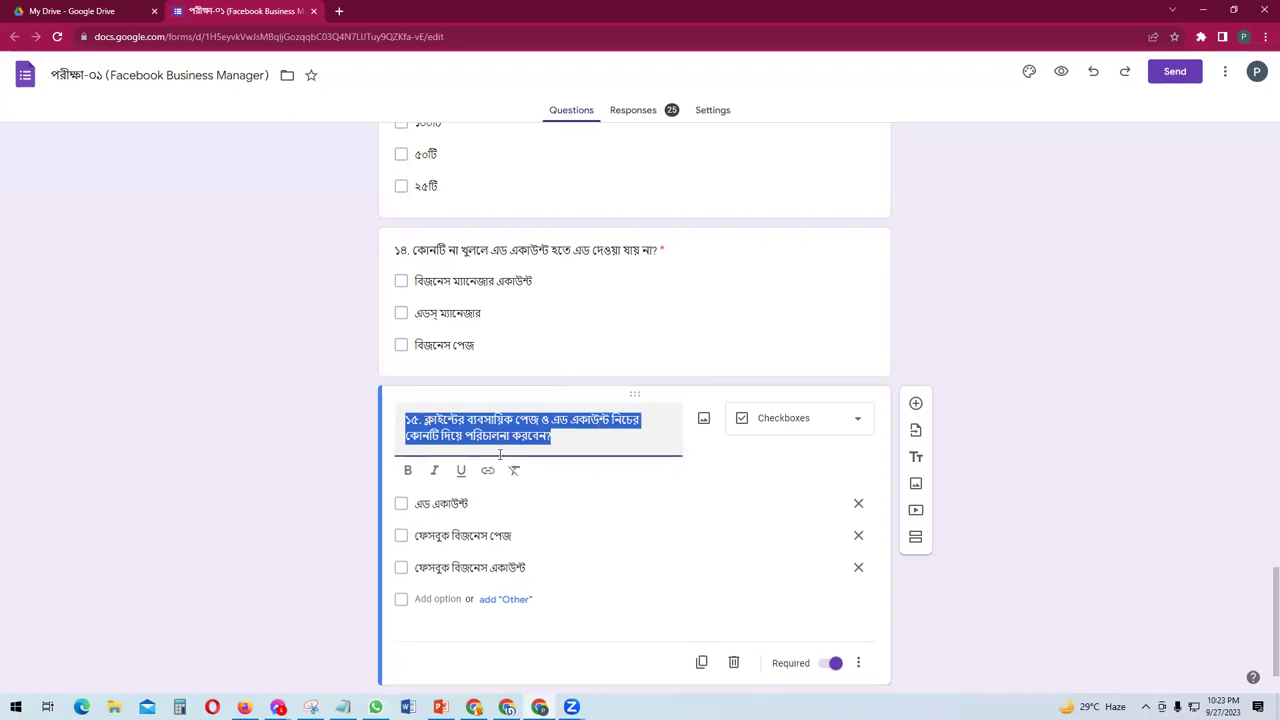
{"action": "triple_click", "coordinate": [465, 570]}
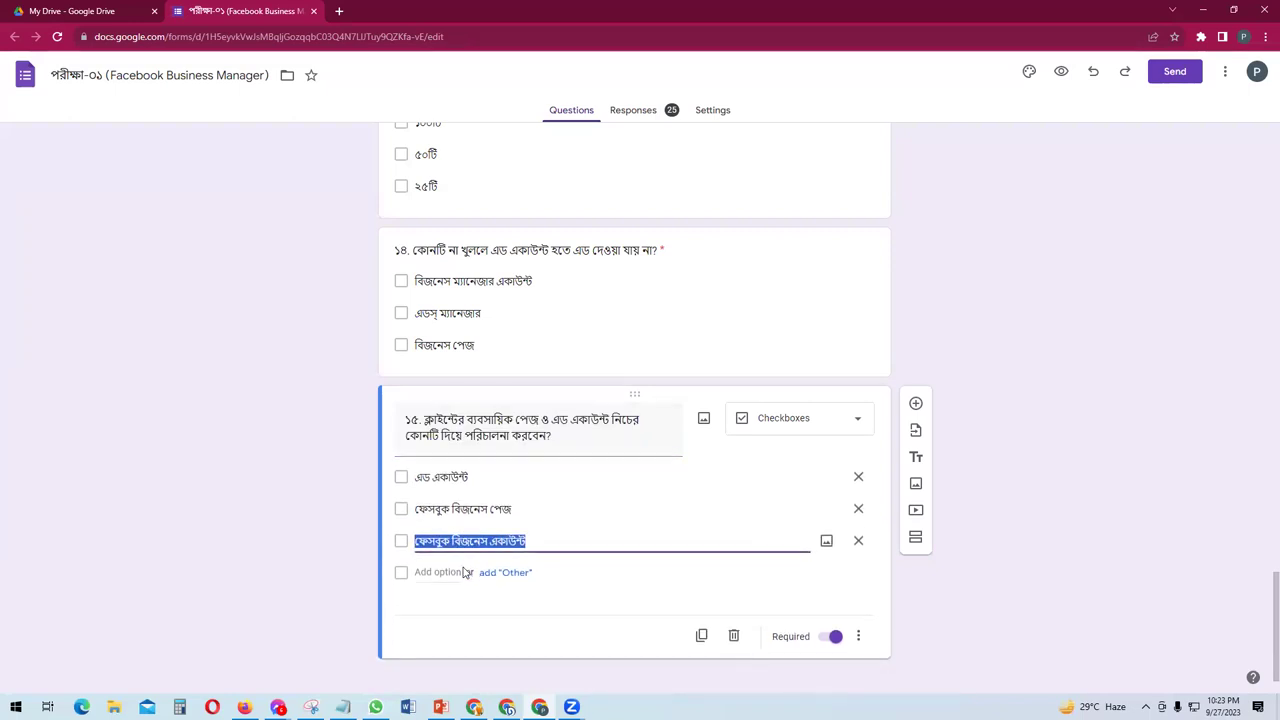
{"action": "left_click", "coordinate": [469, 541]}
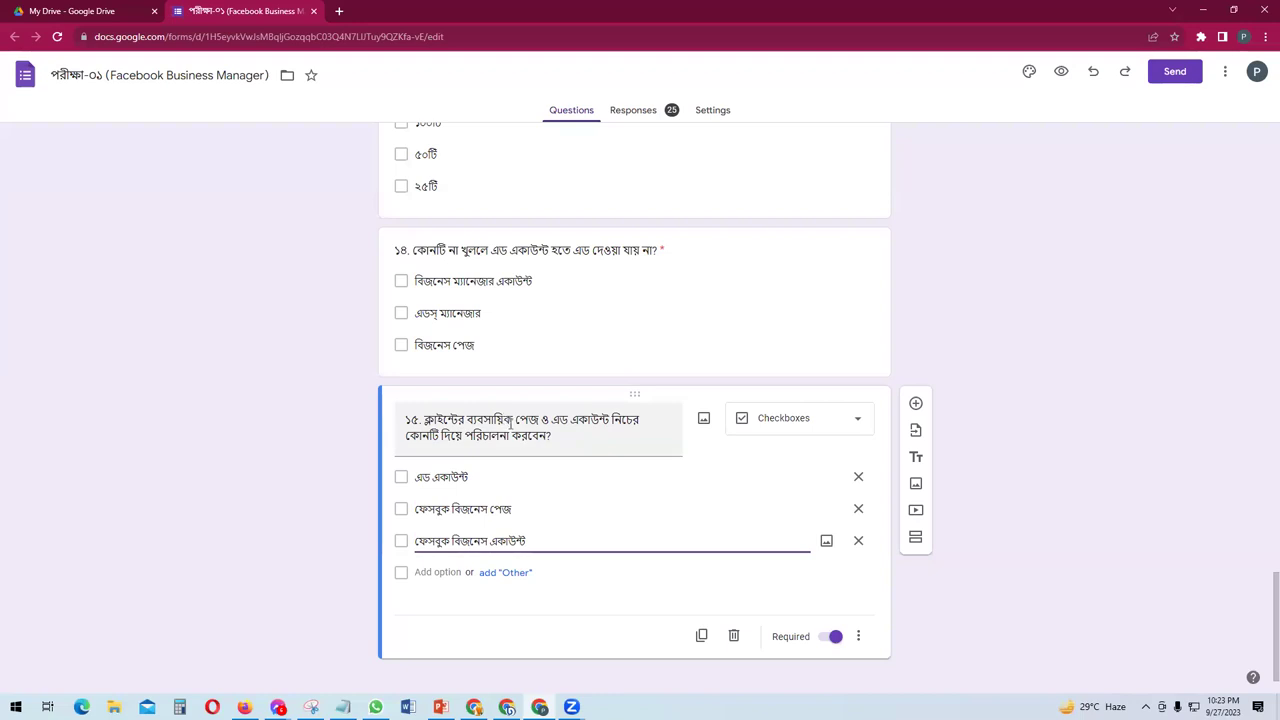
{"action": "left_click_drag", "start_coordinate": [543, 540], "coordinate": [394, 543]}
{"action": "left_click", "coordinate": [369, 544]}
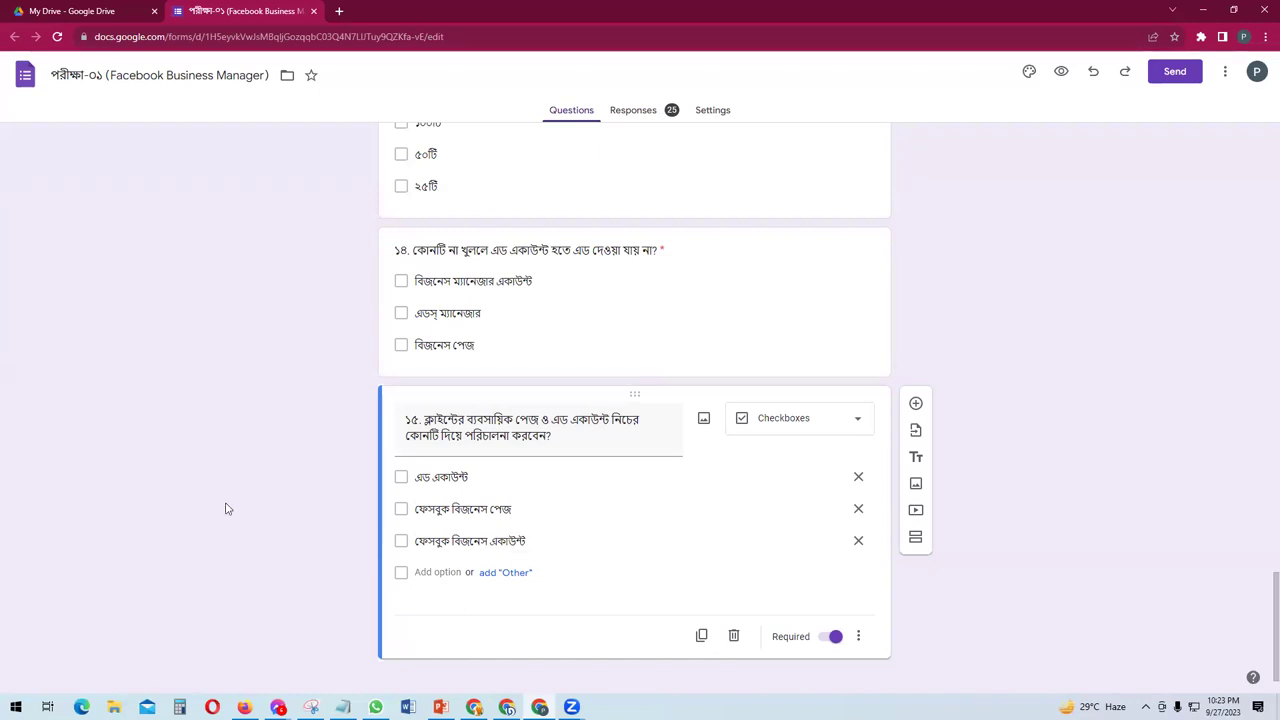
- Skim the form's first questions again from ১ to ৫ and return to the form's title
{"action": "scroll", "coordinate": [250, 525], "scroll_direction": "up", "scroll_amount": 20}
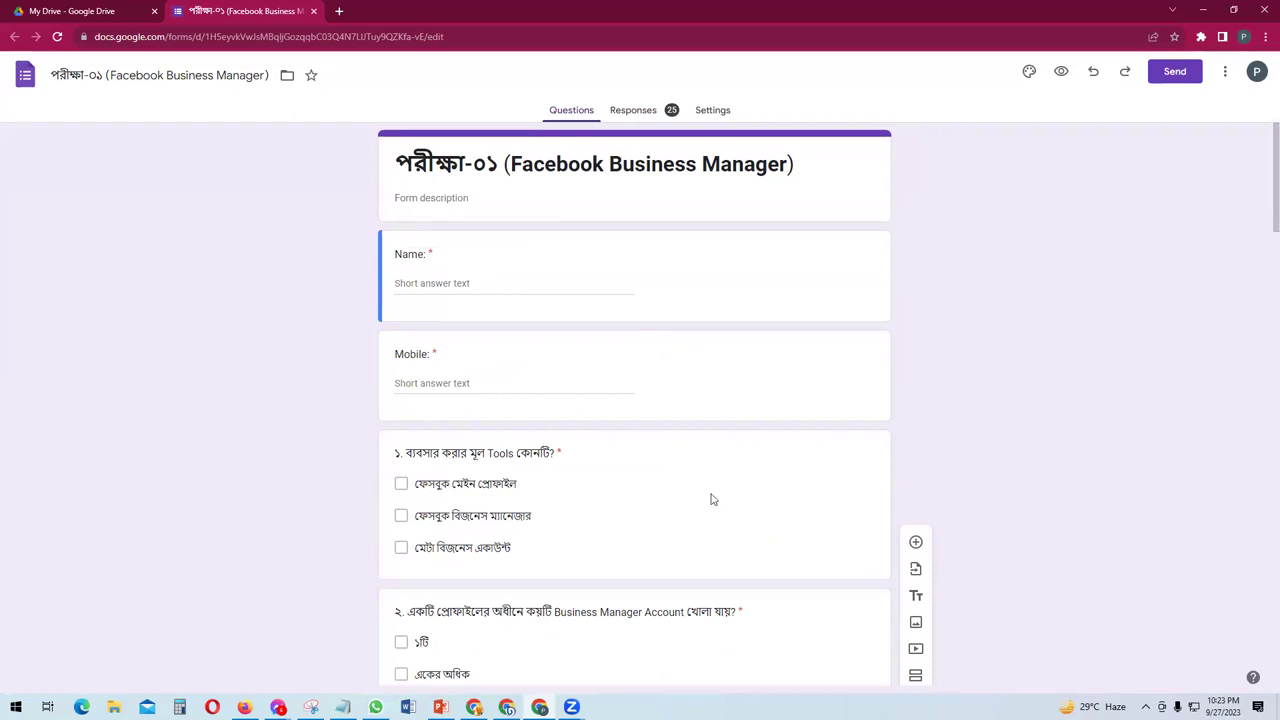
{"action": "scroll", "coordinate": [903, 481], "scroll_direction": "down", "scroll_amount": 3}
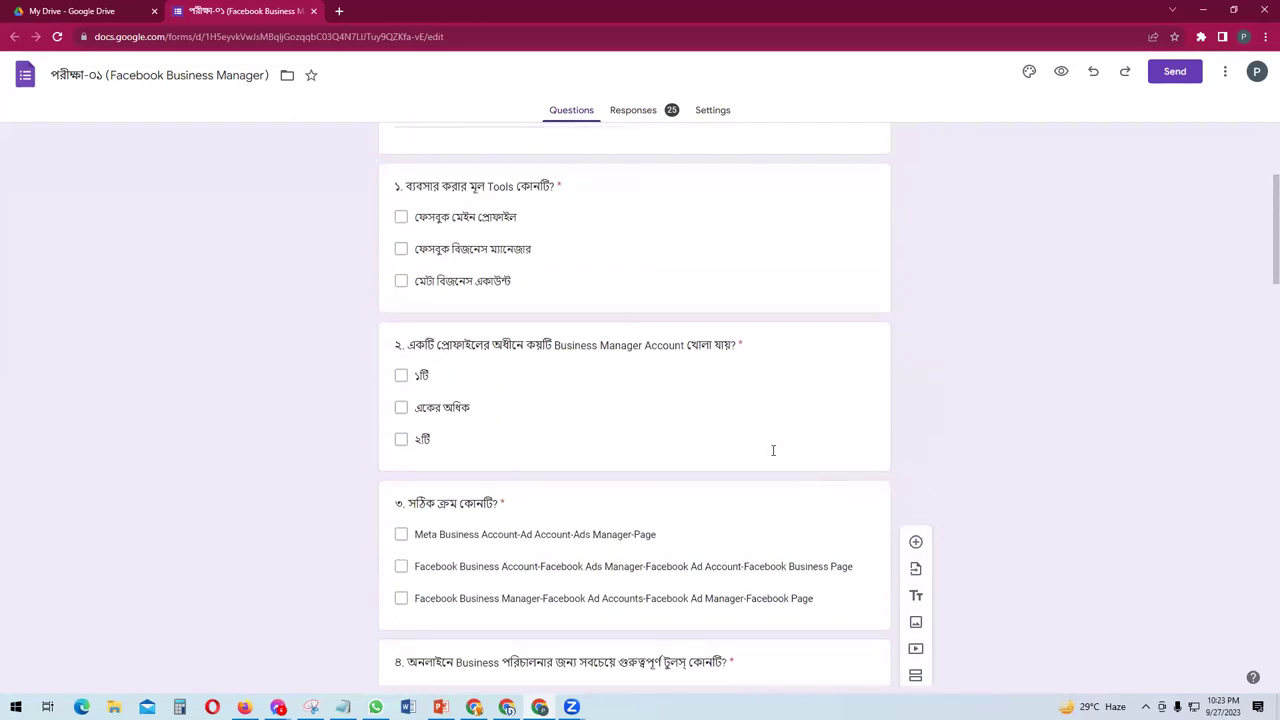
{"action": "scroll", "coordinate": [314, 557], "scroll_direction": "down", "scroll_amount": 4}
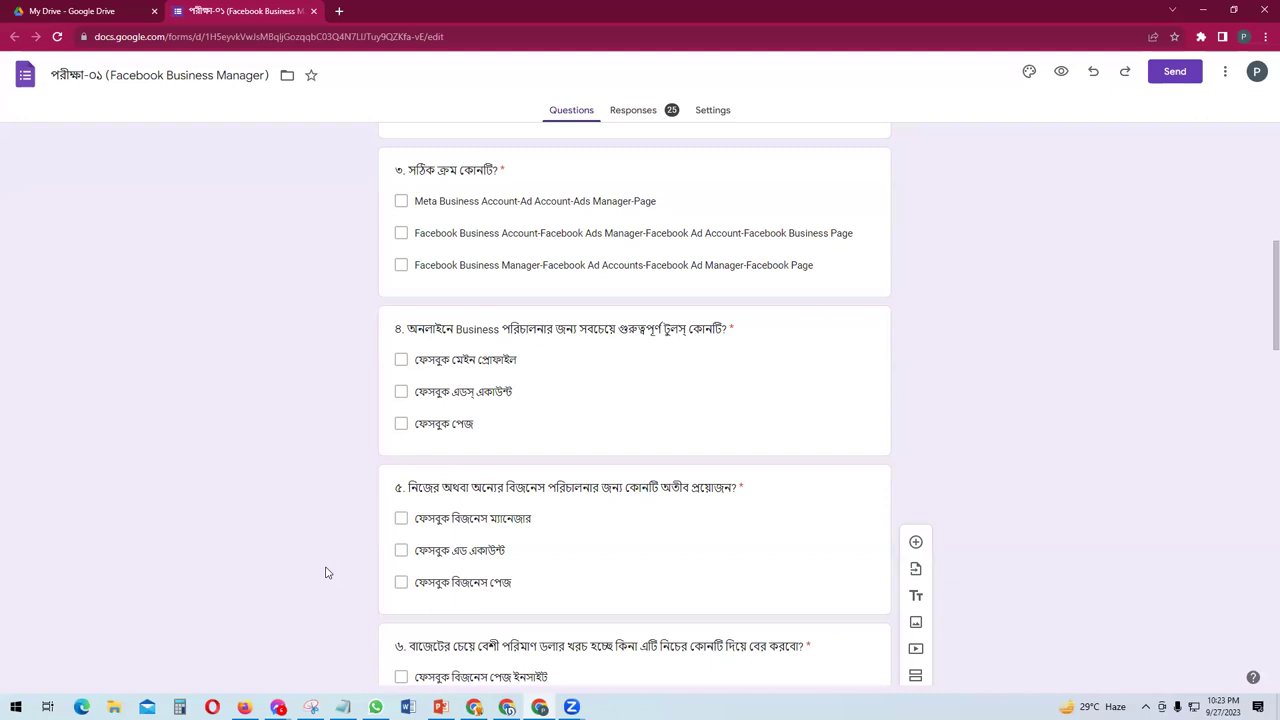
{"action": "scroll", "coordinate": [325, 572], "scroll_direction": "up", "scroll_amount": 6}
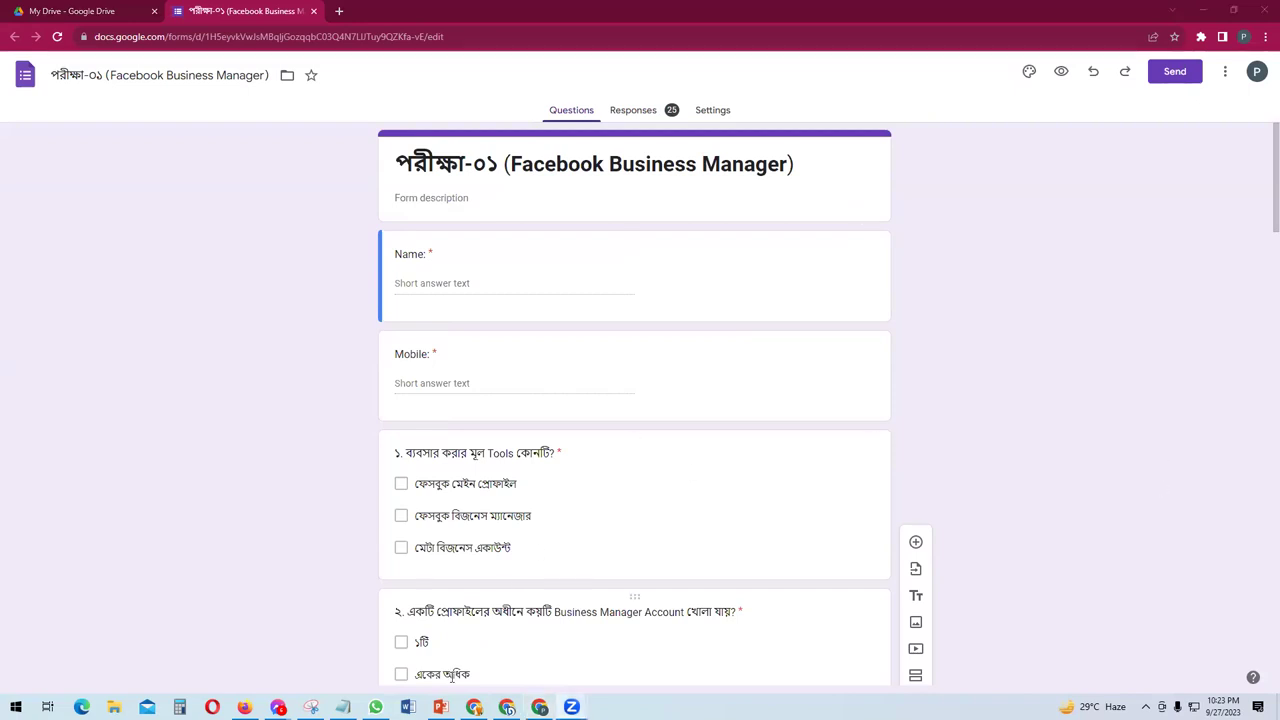
- Switch to the Hala Riziker Khoje_Day 09 presentation in PowerPoint and show its first slide
{"action": "left_click", "coordinate": [440, 707]}
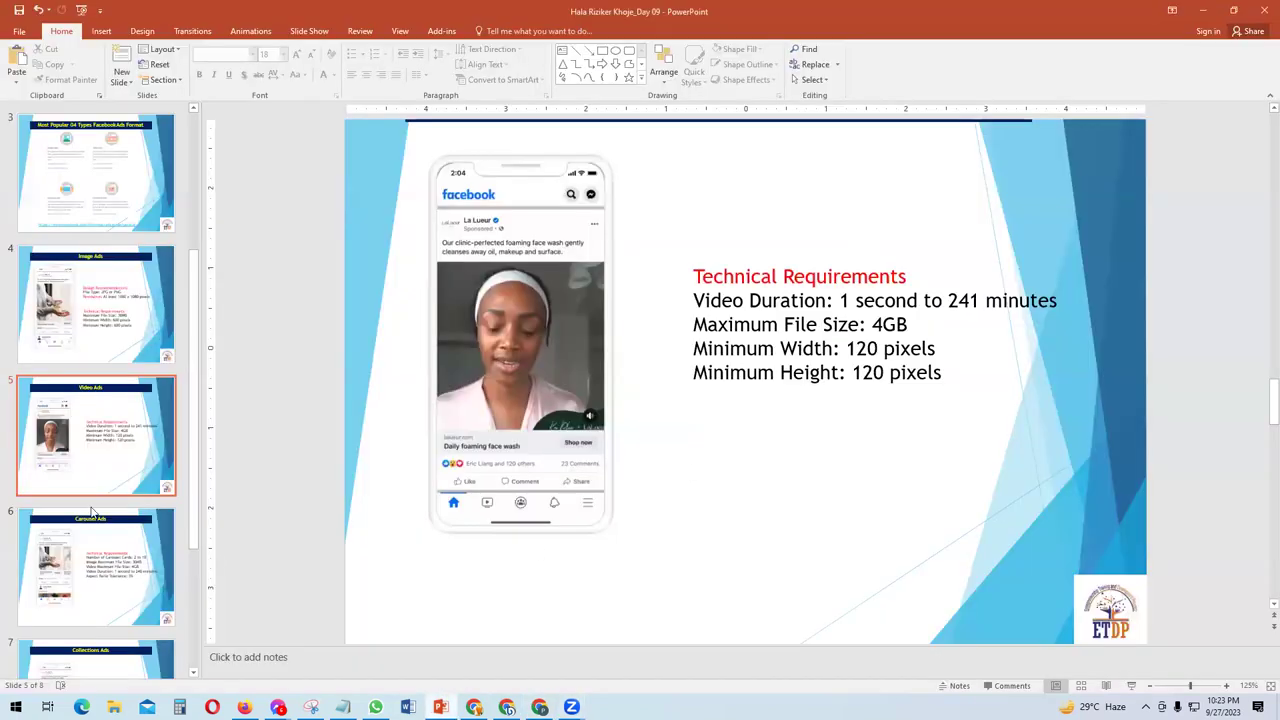
{"action": "scroll", "coordinate": [108, 226], "scroll_direction": "up", "scroll_amount": 5}
{"action": "left_click", "coordinate": [107, 199]}
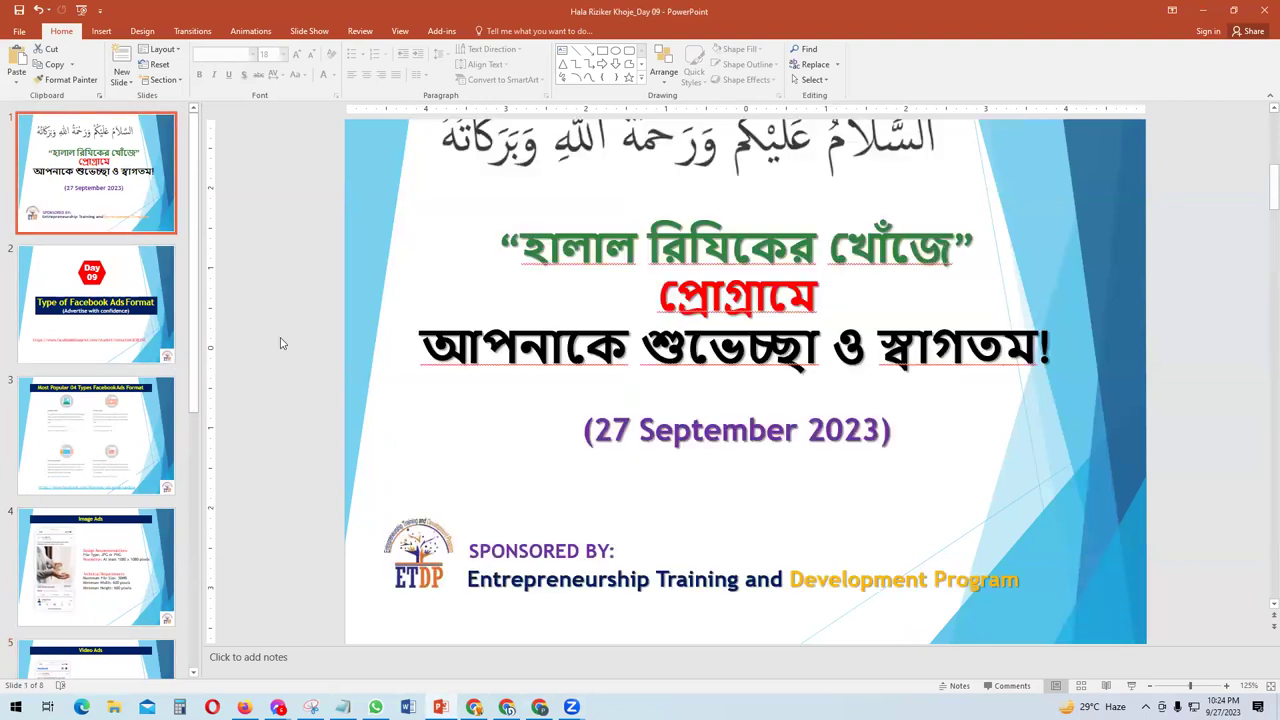